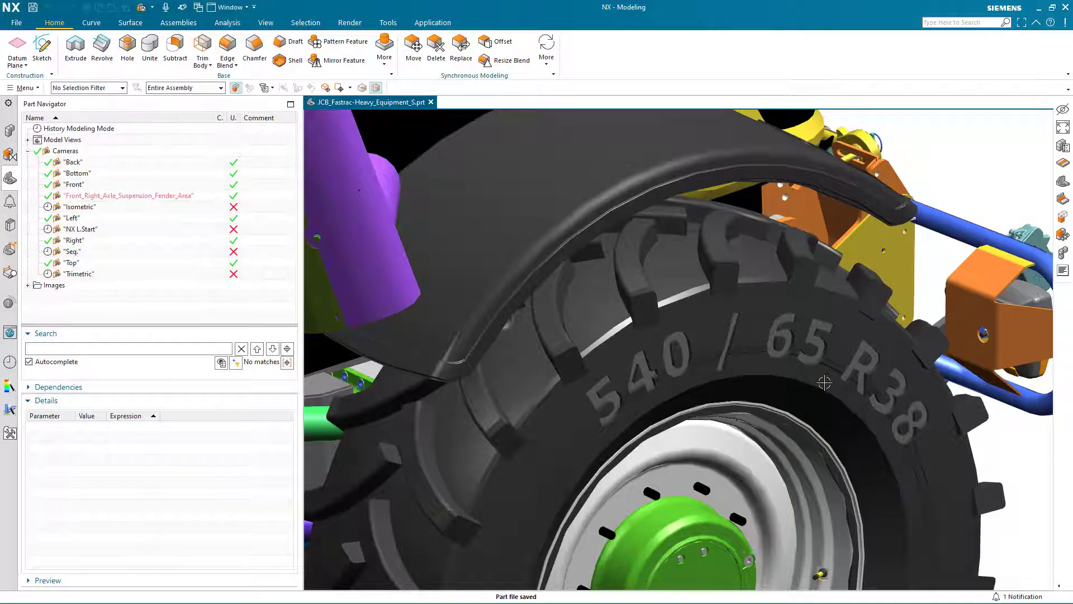
# - Hide the complete front wheel subassembly 331_48738_2, including tire and rim
pyautogui.click(825, 382)
pyautogui.click(856, 369)
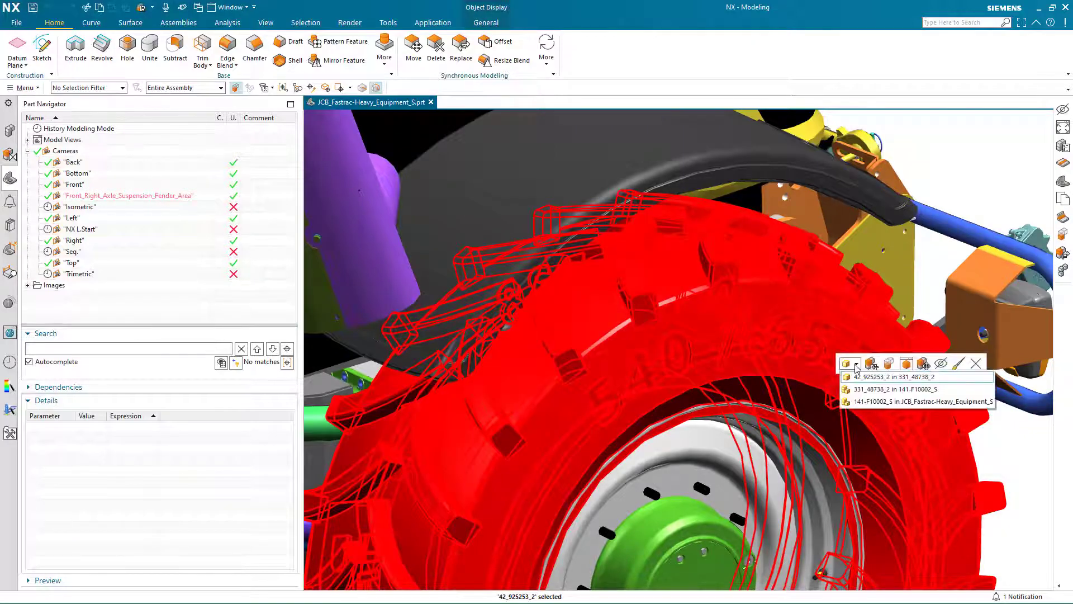
pyautogui.click(858, 390)
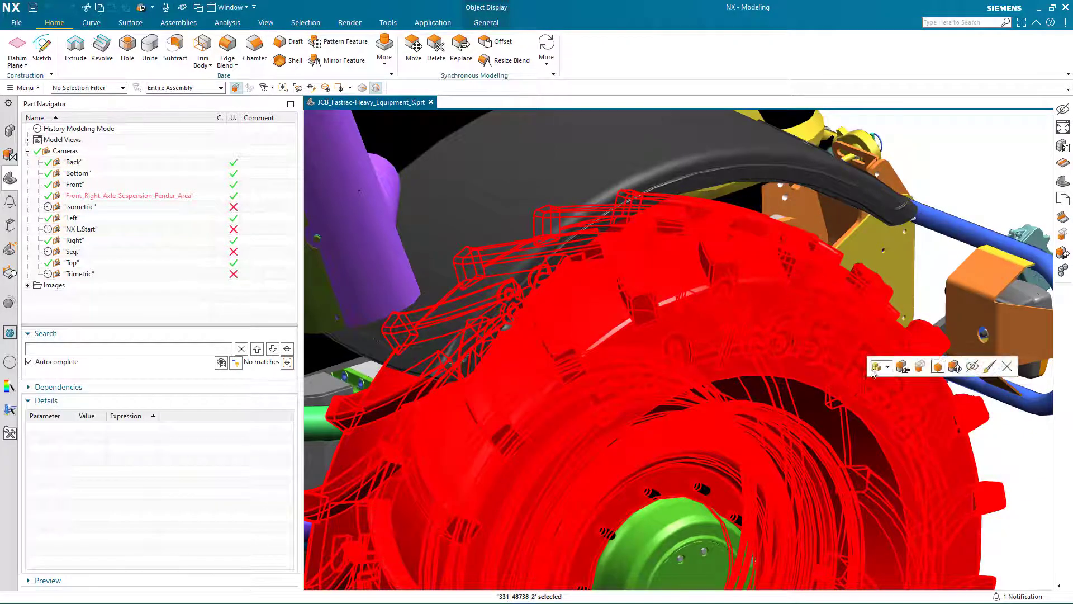
pyautogui.click(972, 367)
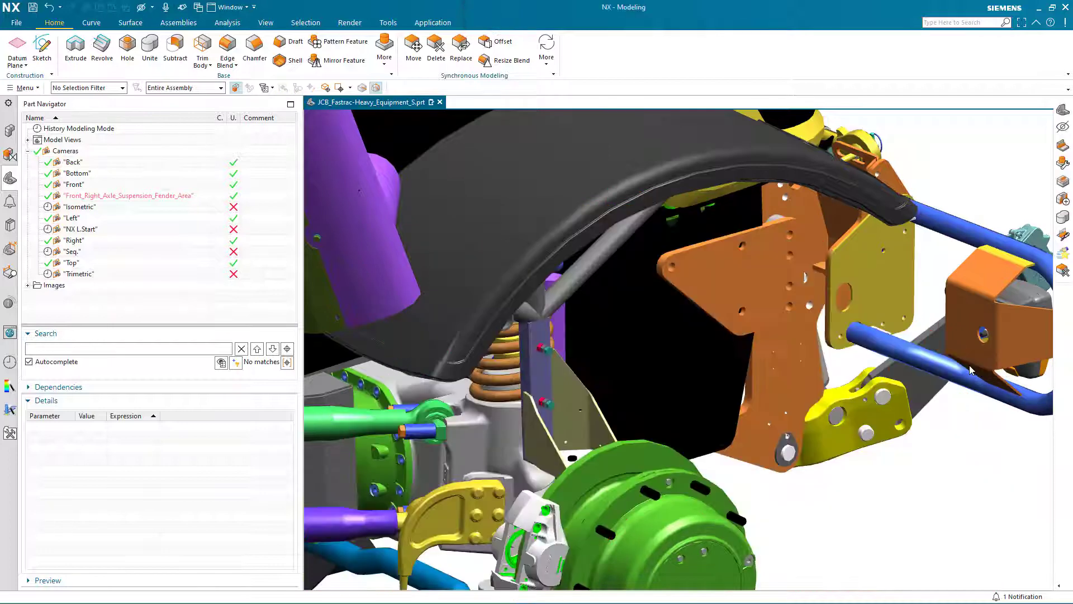
# - Open the fender support bracket above the green hub in its own window and enable the Weld Assistant toolbox
pyautogui.click(530, 440)
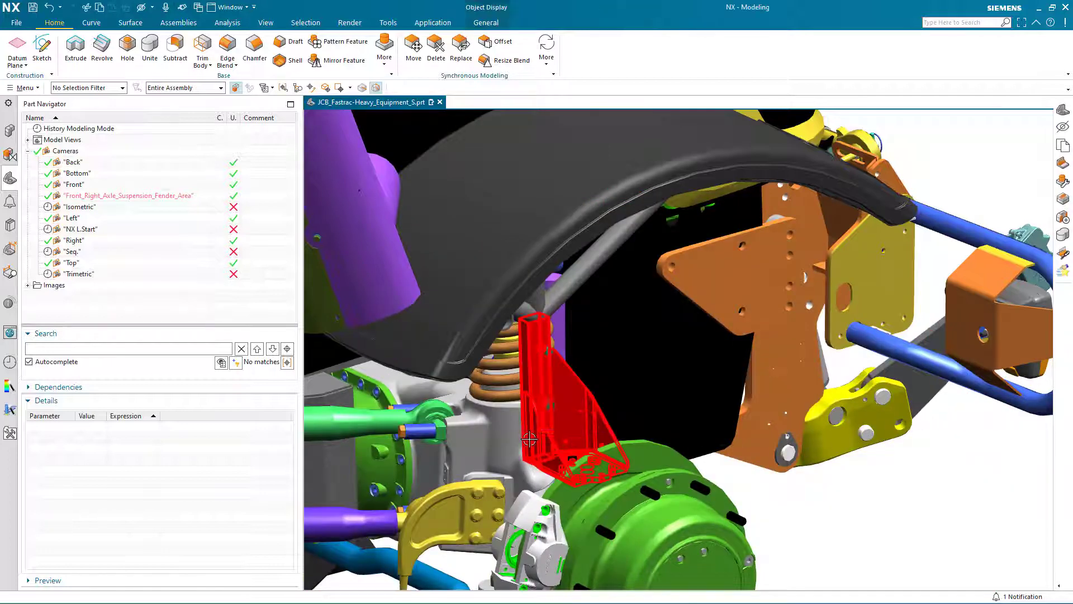
pyautogui.click(612, 421)
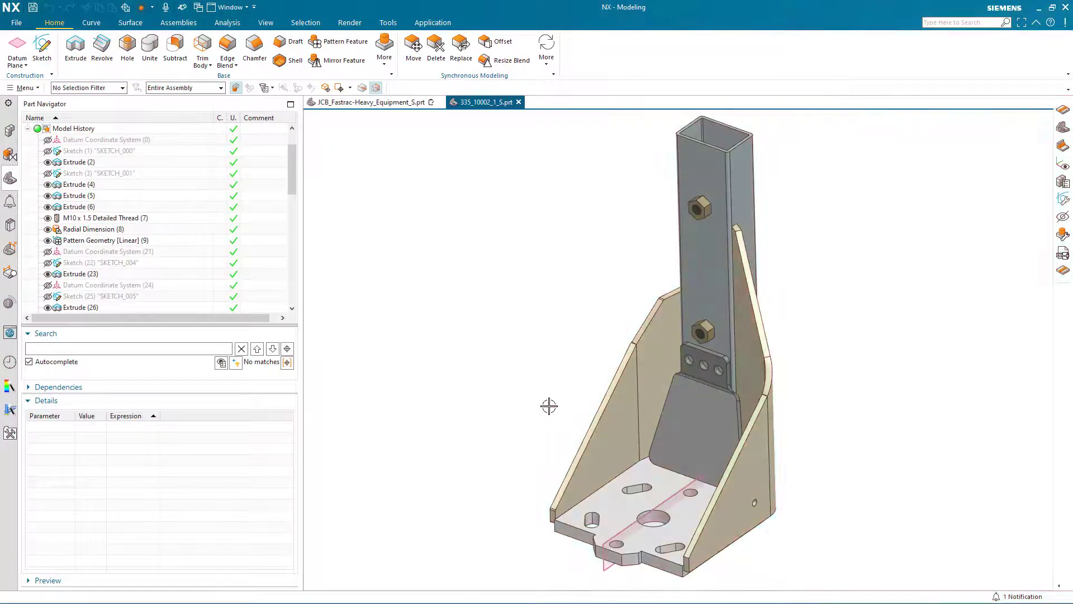
pyautogui.click(432, 23)
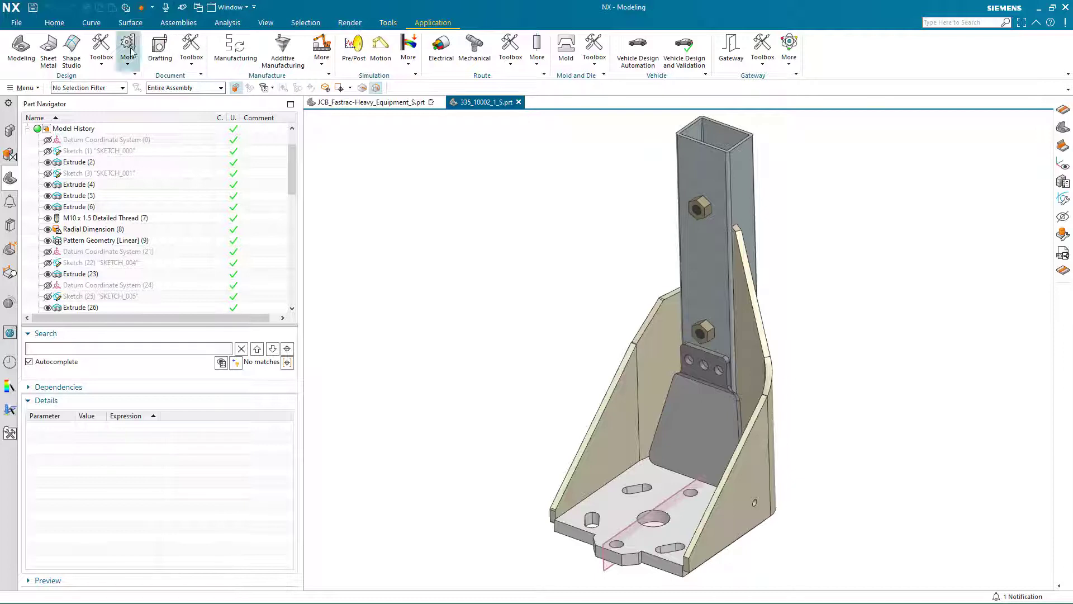
pyautogui.click(101, 53)
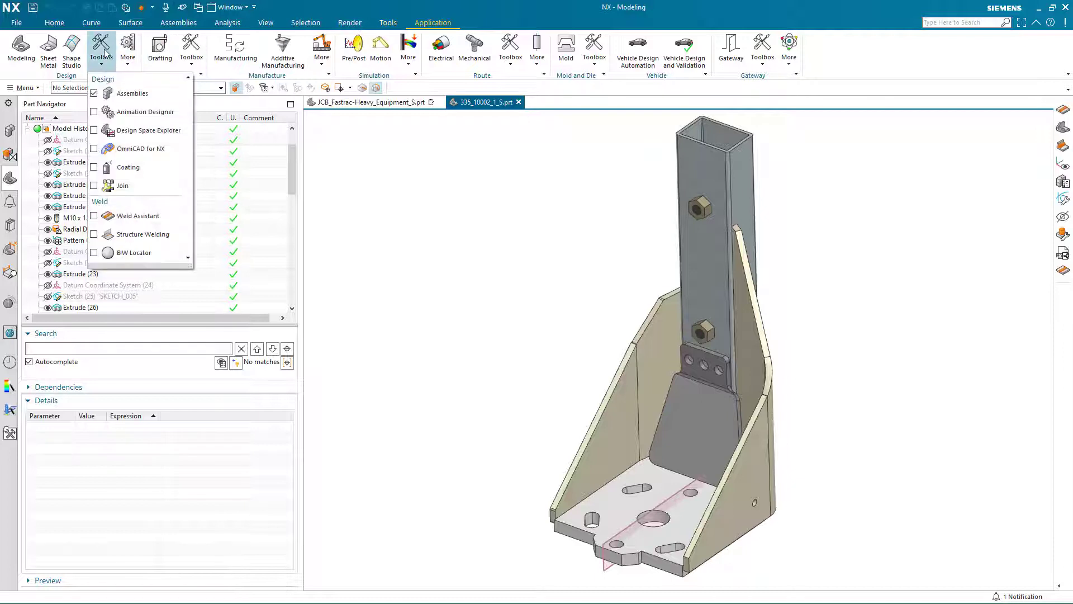
pyautogui.click(95, 216)
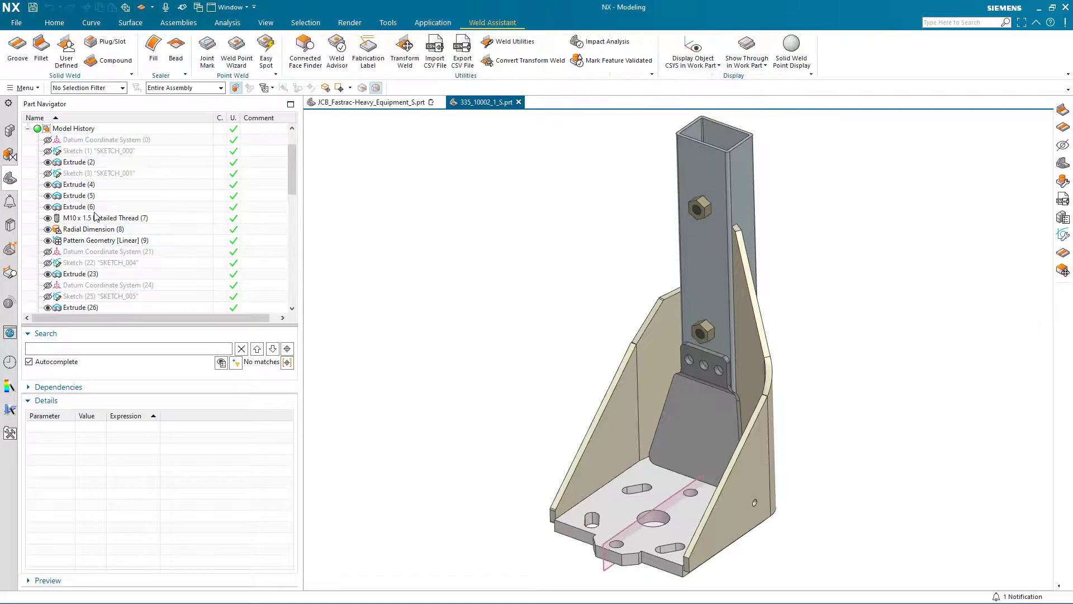
# - Create a fillet weld between the triangular side plate's inner face and the top face of the slotted base plate
pyautogui.click(41, 47)
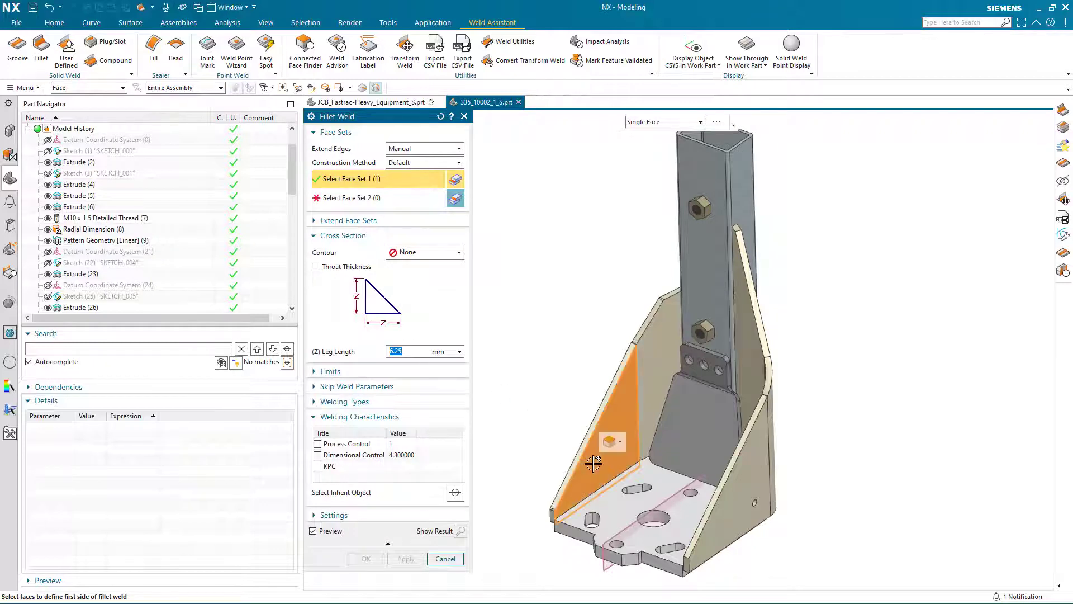
pyautogui.click(614, 442)
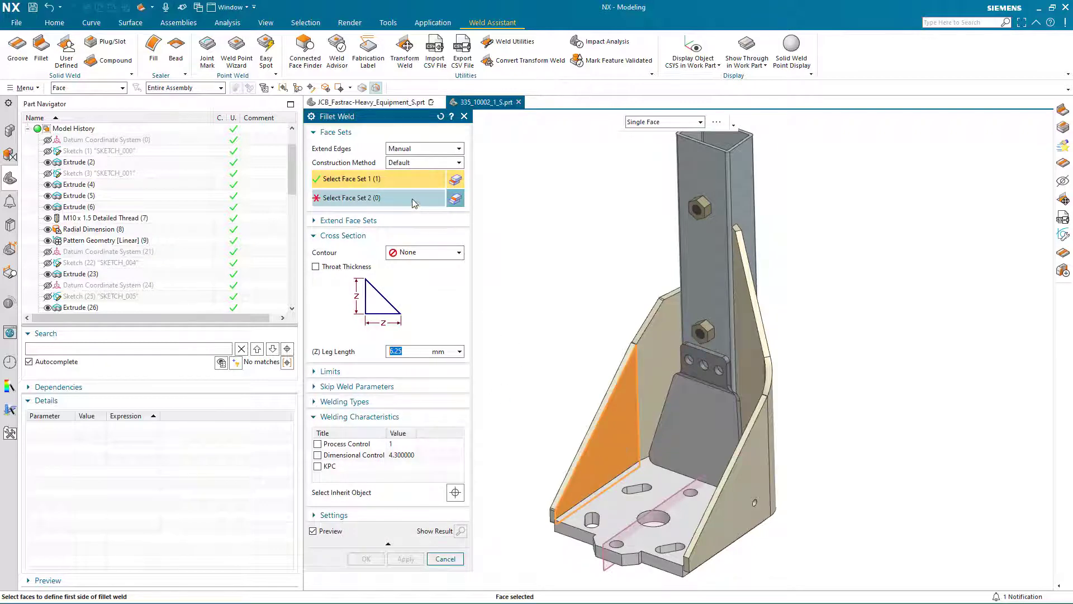
pyautogui.click(615, 484)
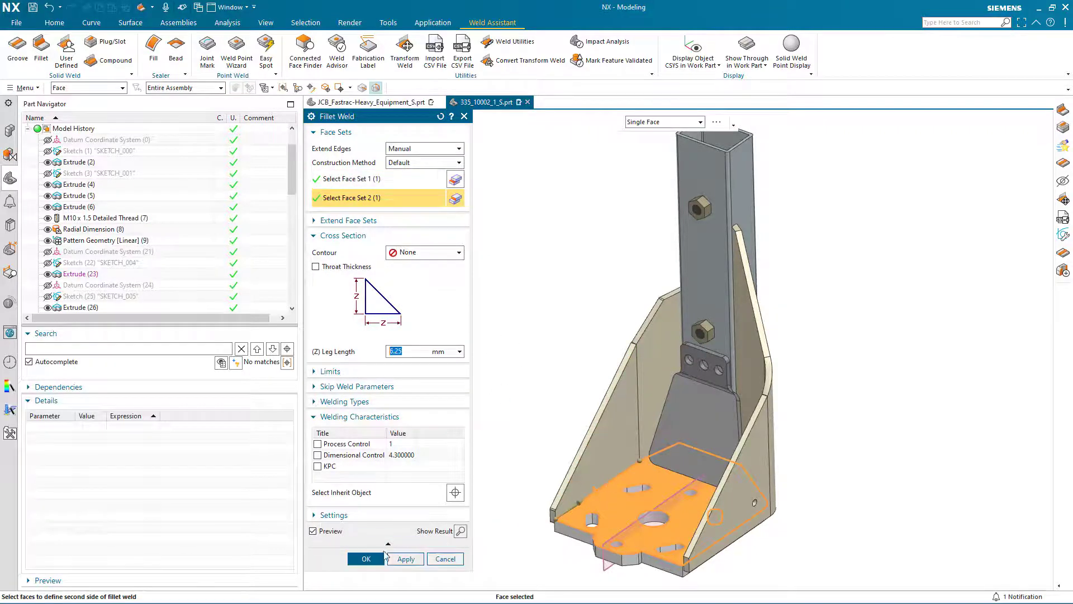
pyautogui.click(382, 558)
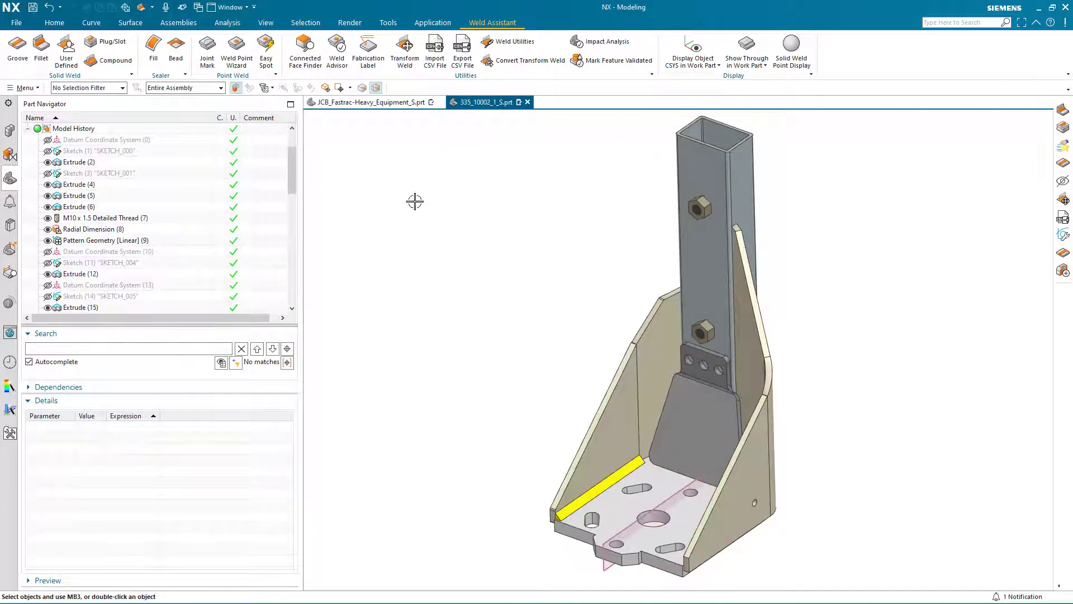
# - Mirror the side plate's fillet weld about the datum plane through the middle of the base plate with Transform Weld
pyautogui.click(406, 62)
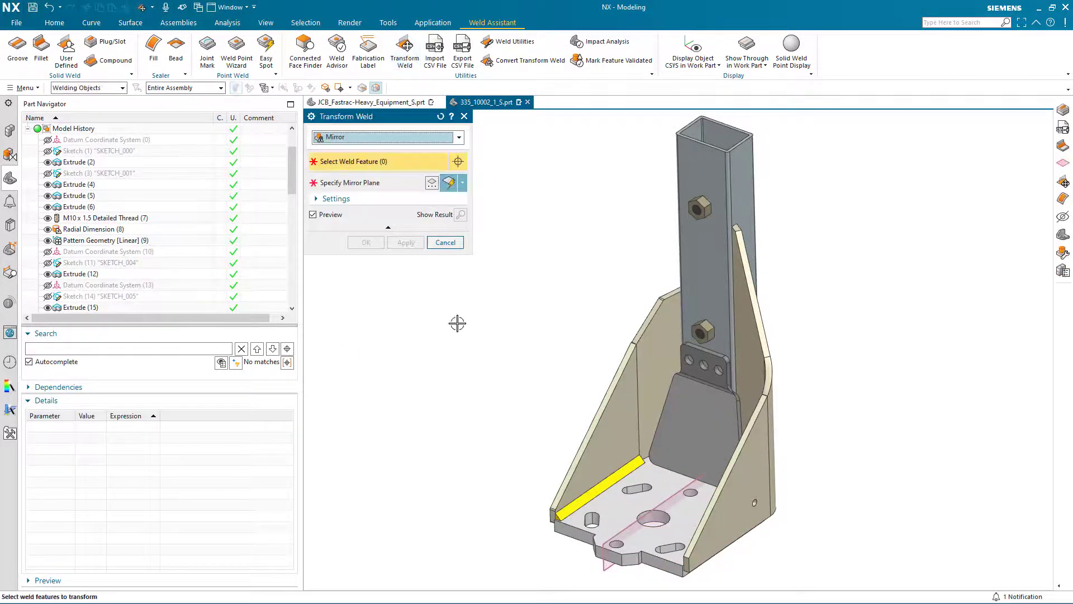
pyautogui.click(565, 512)
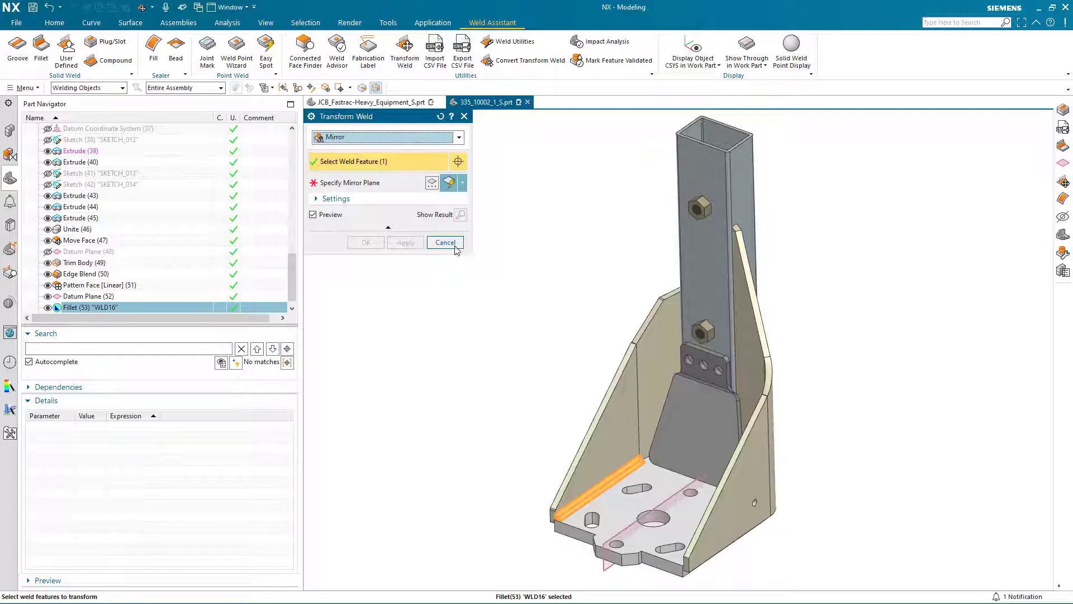
pyautogui.click(388, 187)
pyautogui.click(604, 569)
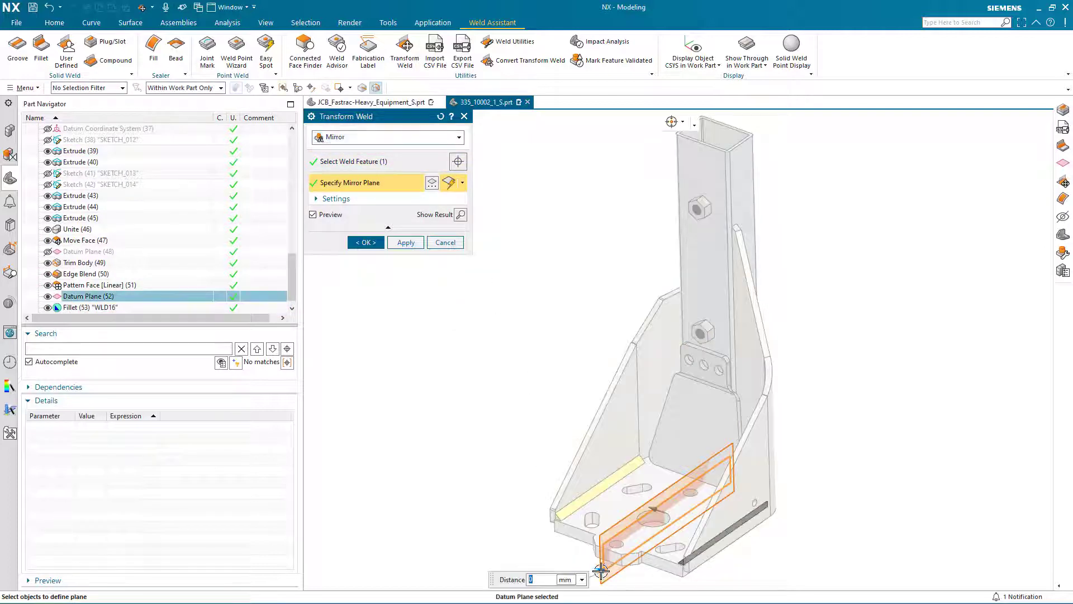
pyautogui.click(373, 246)
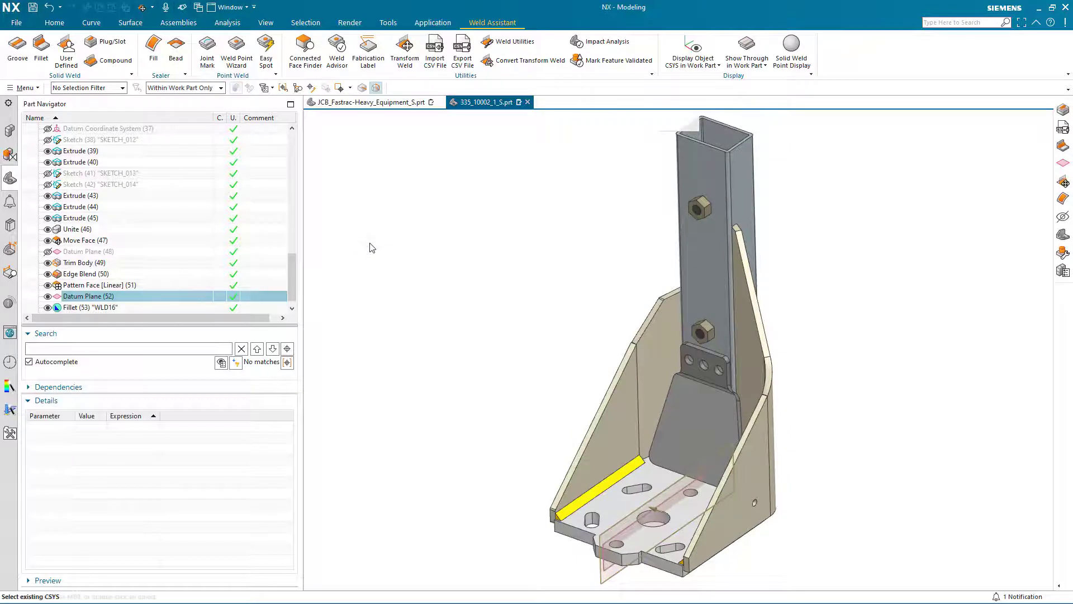
# - Create a fillet weld between the sloped front plate's thin bottom face and the top face of the base plate
pyautogui.click(47, 56)
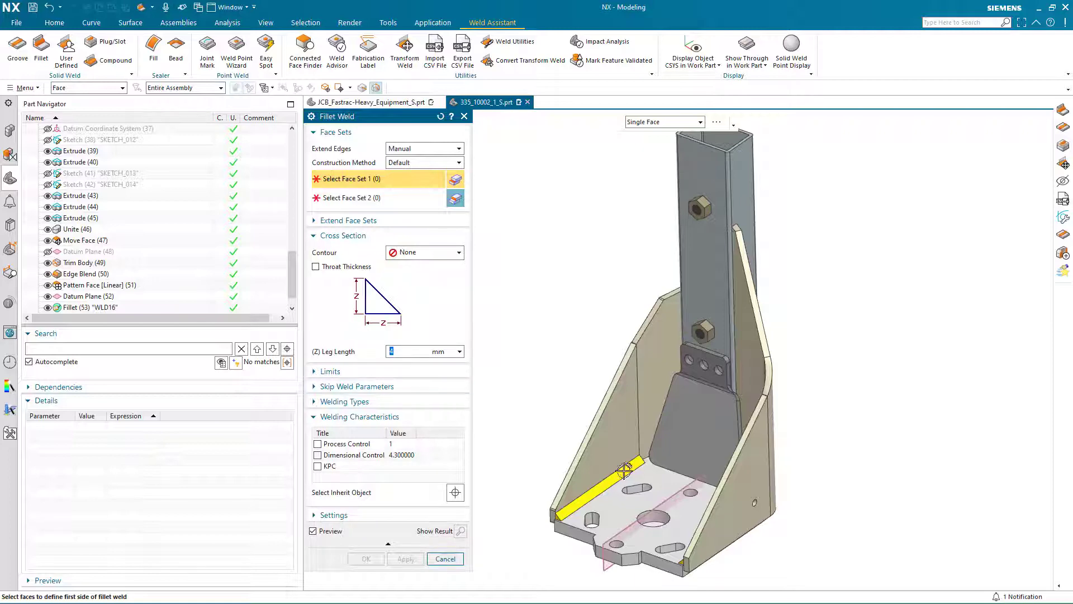
pyautogui.moveTo(634, 474); pyautogui.dragTo(680, 456, button='middle')
pyautogui.scroll(6, 654, 508)
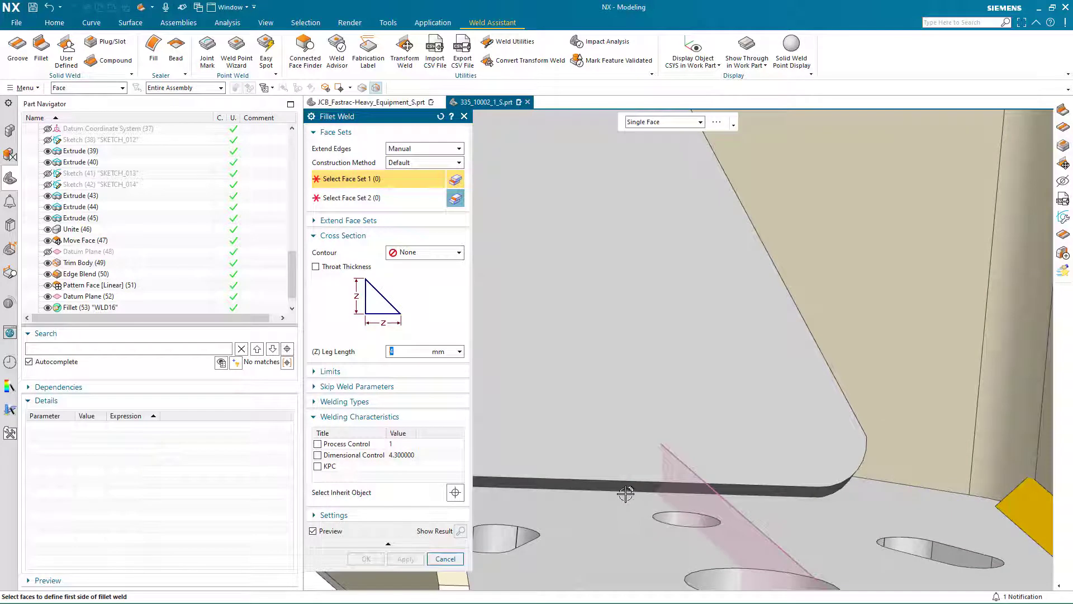
pyautogui.click(624, 489)
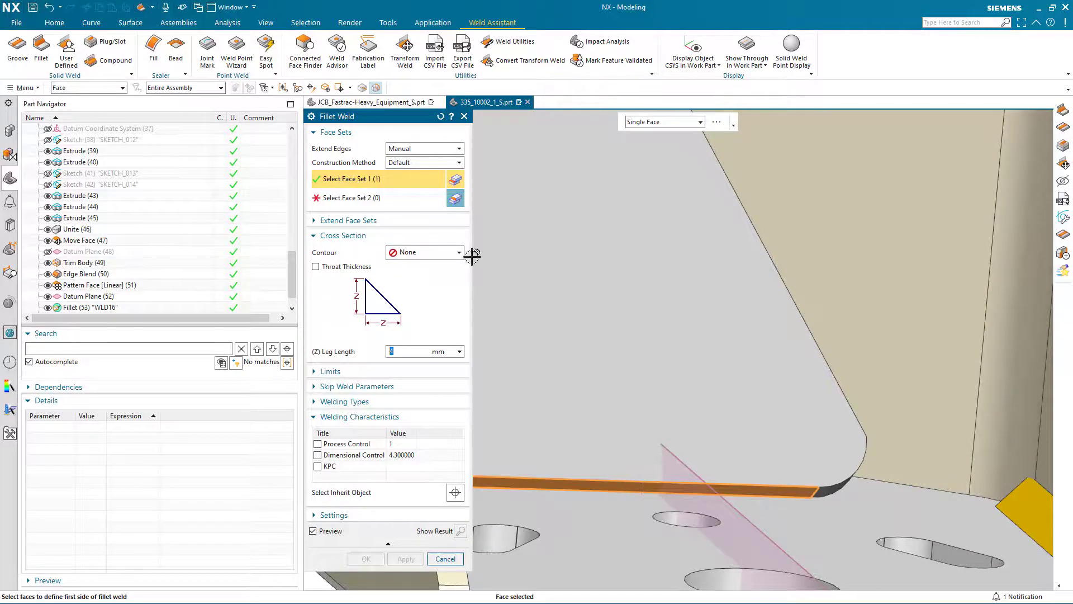
pyautogui.click(398, 199)
pyautogui.click(592, 506)
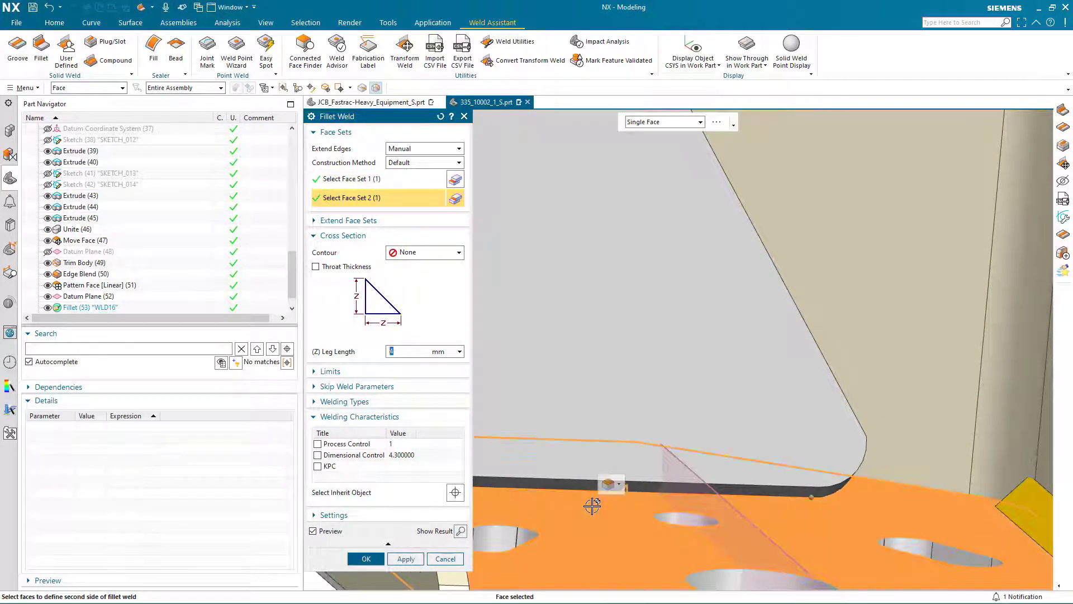
pyautogui.click(367, 558)
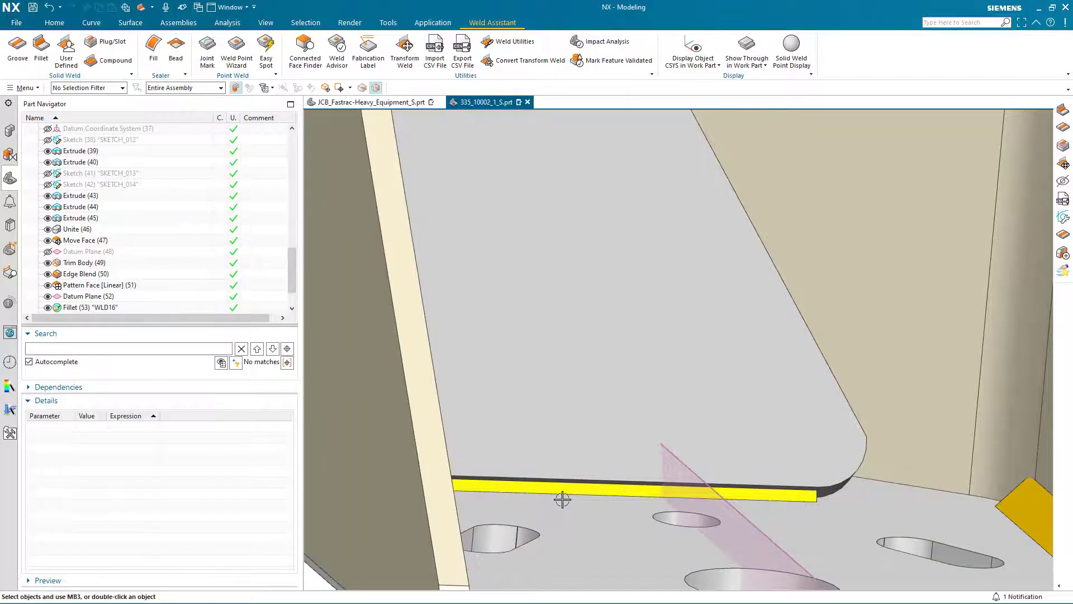
# - Fill the three holes in the front plate's upper tab with plug welds, using the tube's front face as the bottom face
pyautogui.scroll(-5, 563, 499)
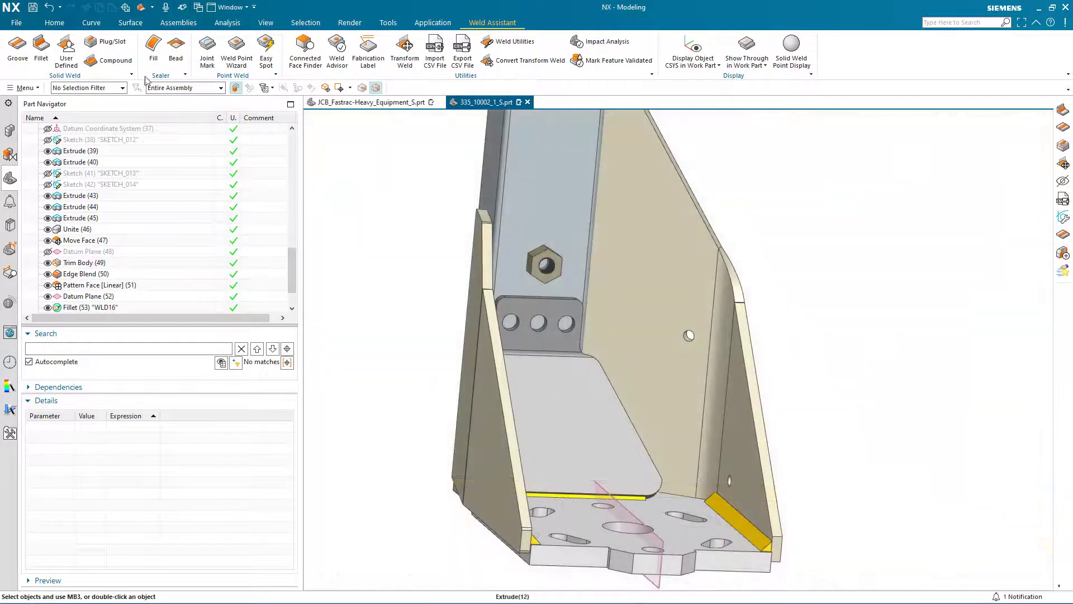
pyautogui.click(108, 46)
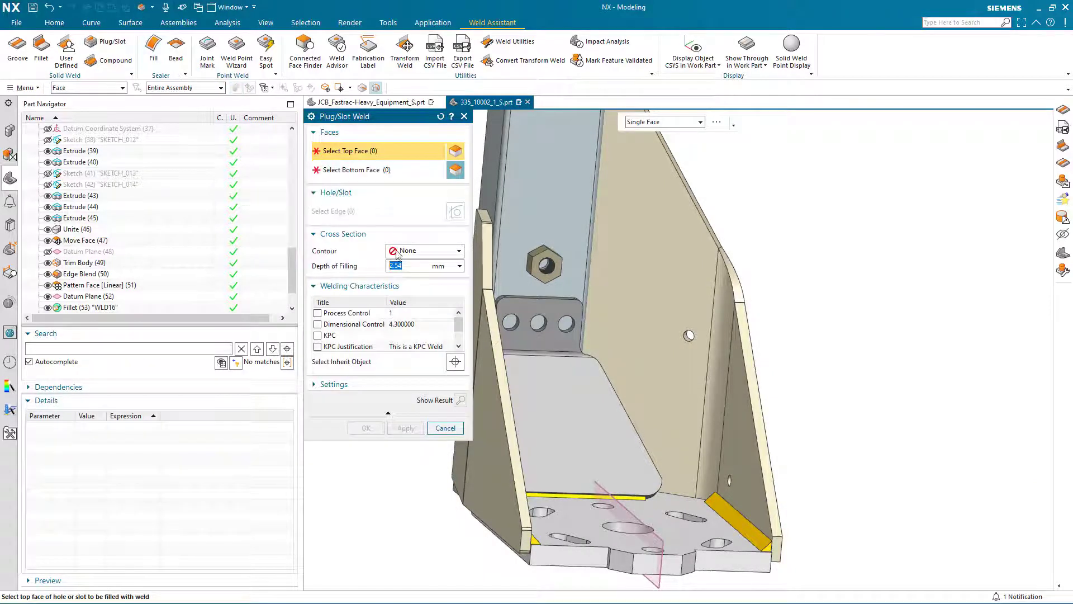
pyautogui.click(536, 309)
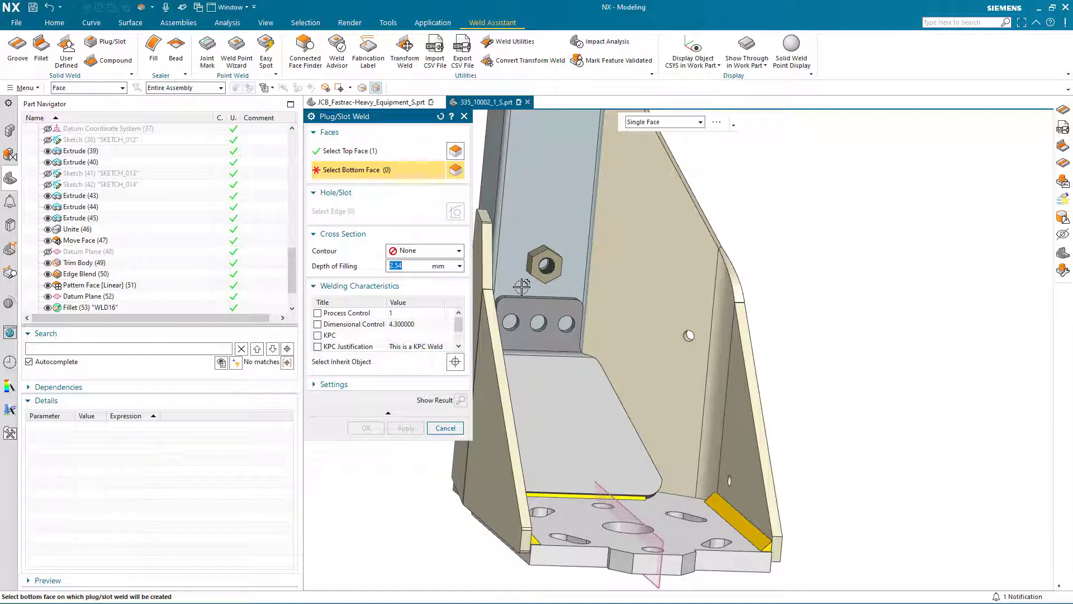
pyautogui.click(520, 241)
pyautogui.click(373, 214)
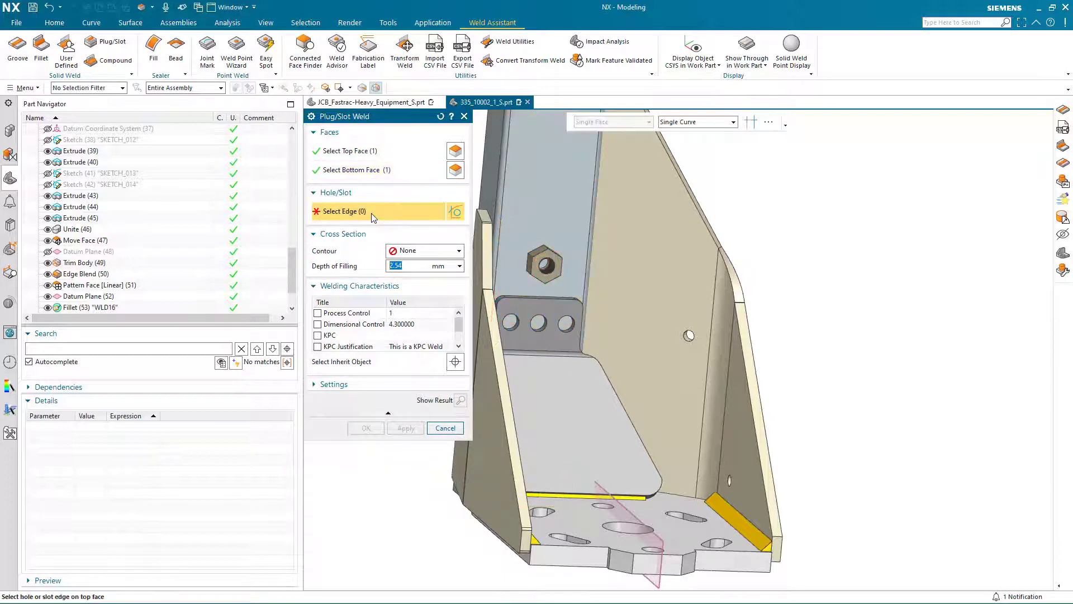
pyautogui.click(517, 328)
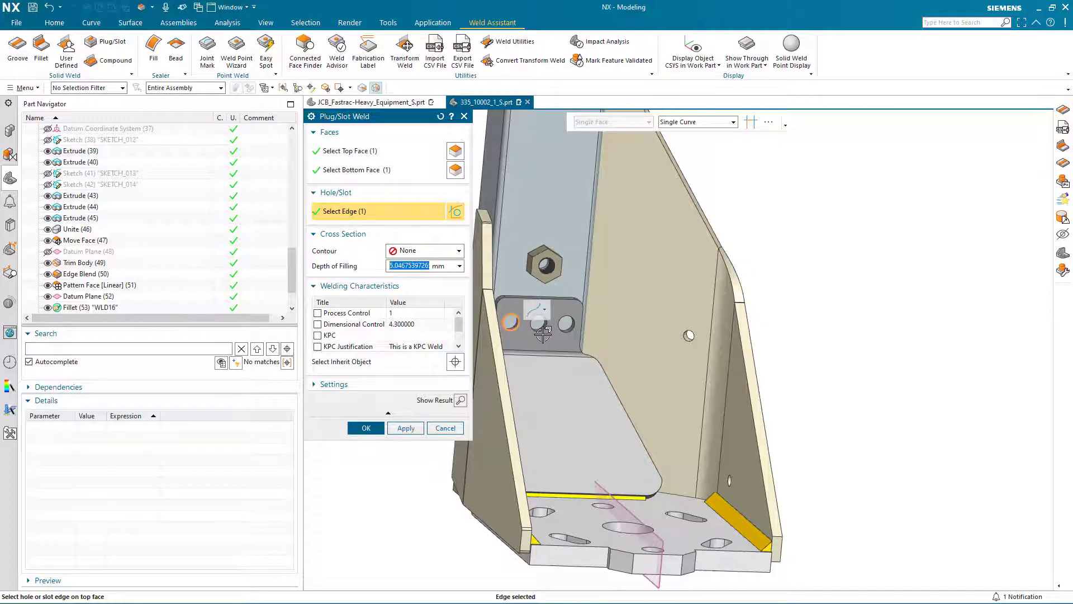
pyautogui.click(541, 330)
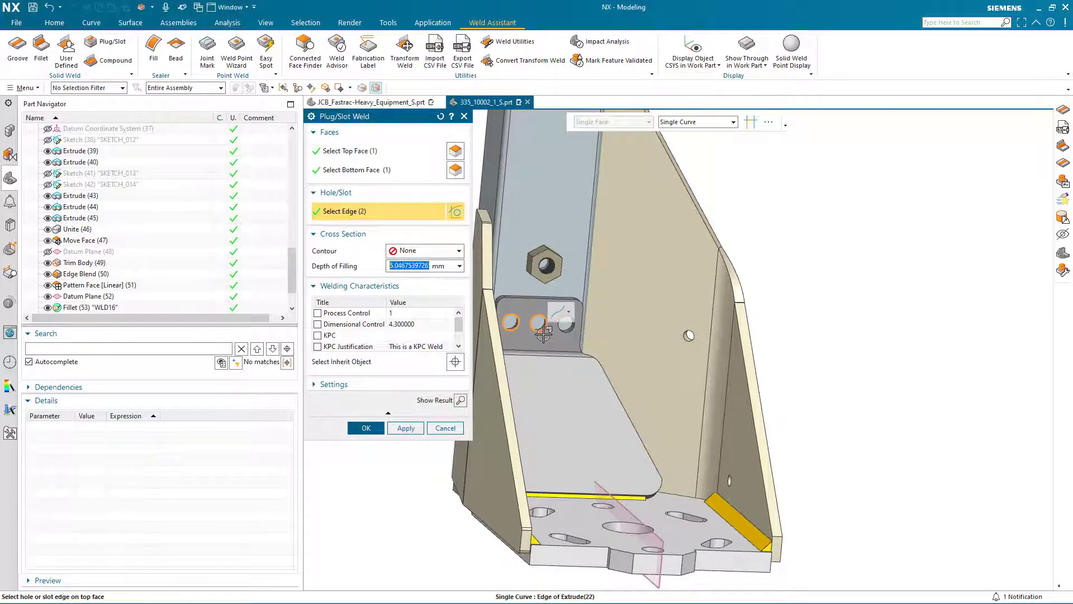
pyautogui.click(570, 334)
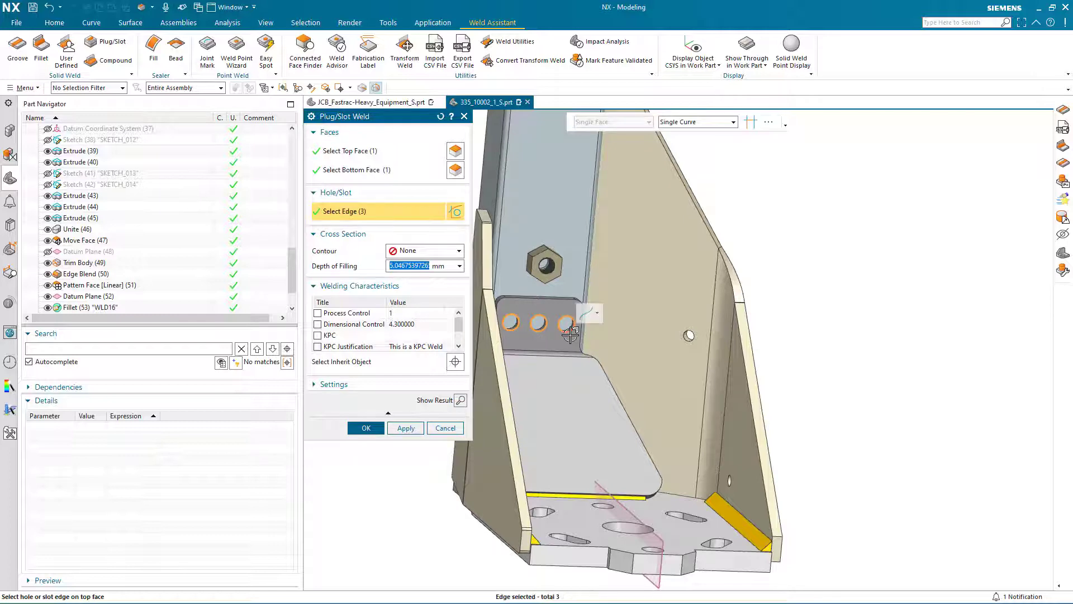
pyautogui.click(366, 428)
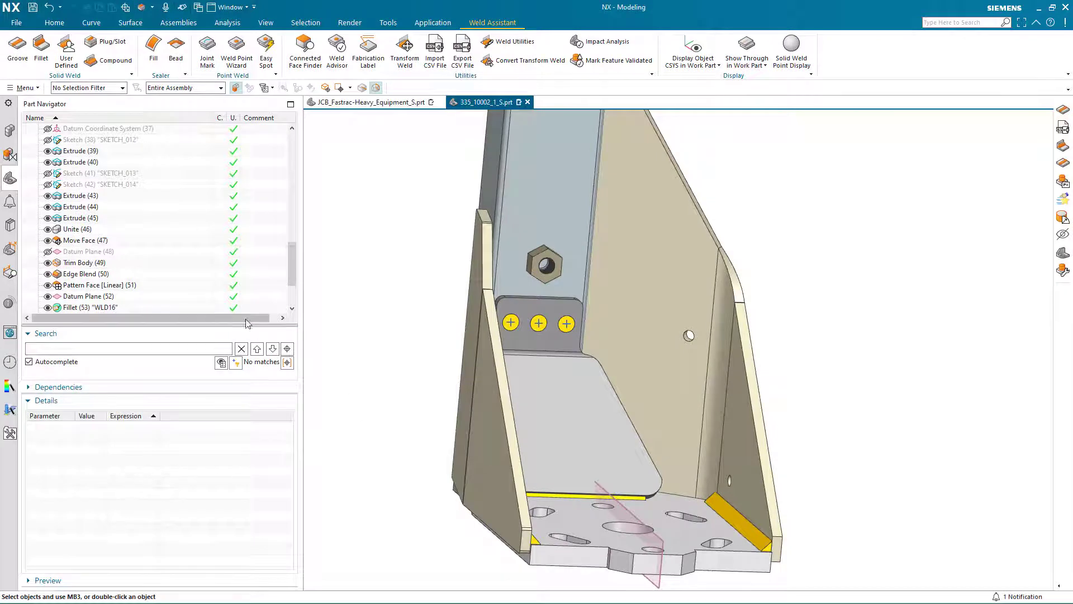
# - Create a flared V groove weld 2.5 mm deep between the tube's rounded vertical corner and the tall side plate's adjoining face
pyautogui.click(19, 57)
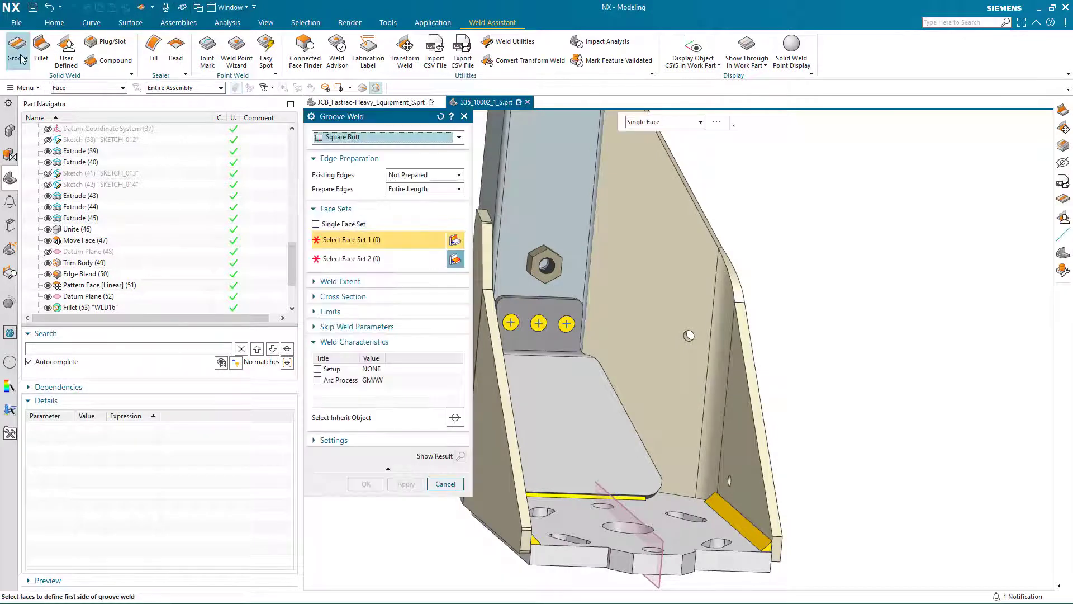
pyautogui.click(351, 137)
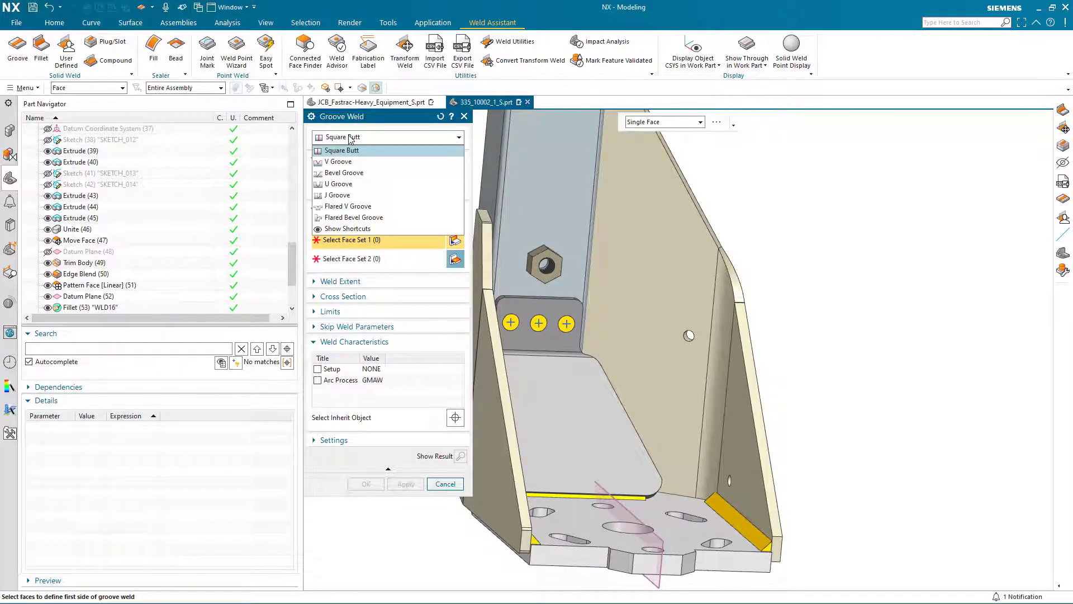
pyautogui.click(348, 206)
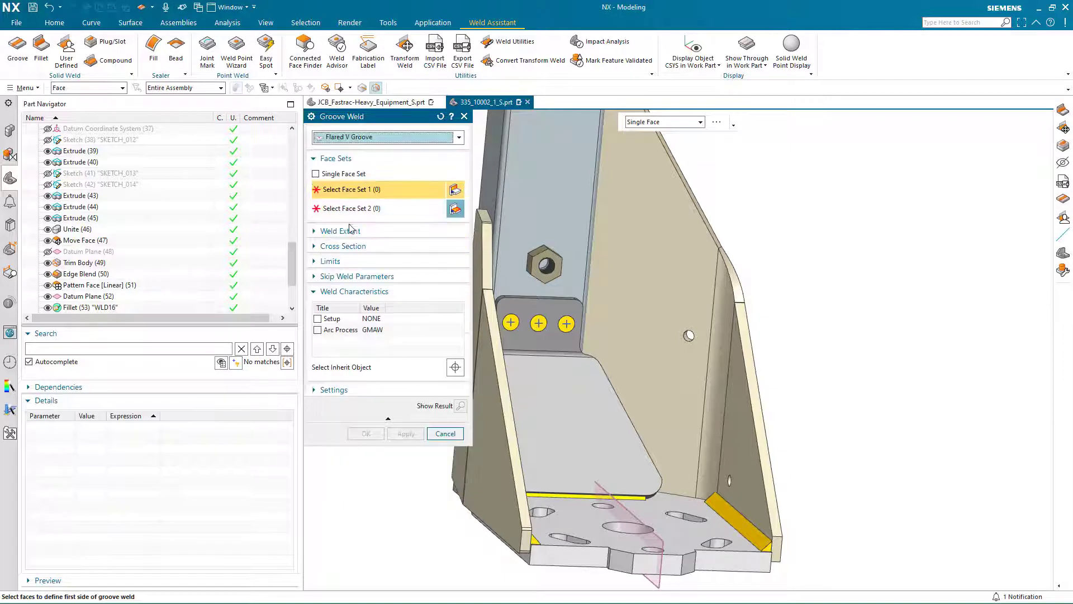
pyautogui.click(343, 246)
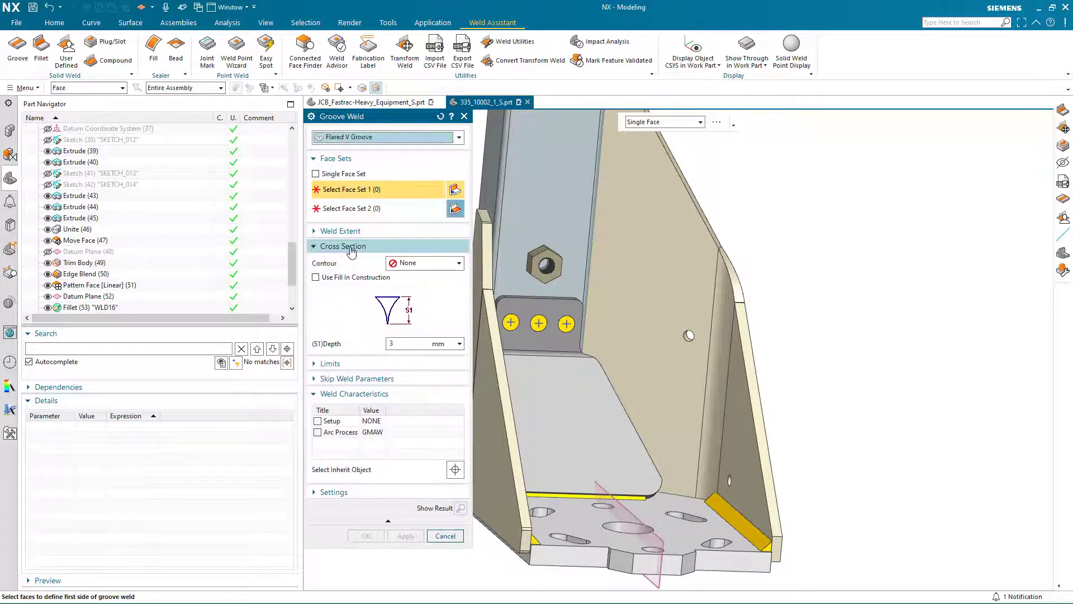
pyautogui.click(394, 344)
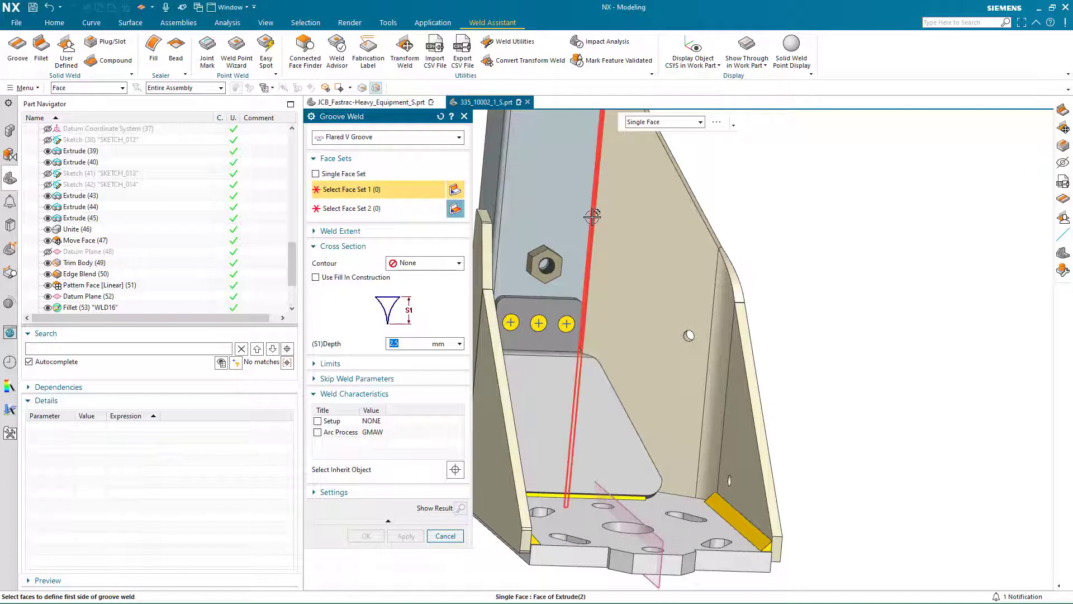
pyautogui.click(592, 216)
pyautogui.click(350, 212)
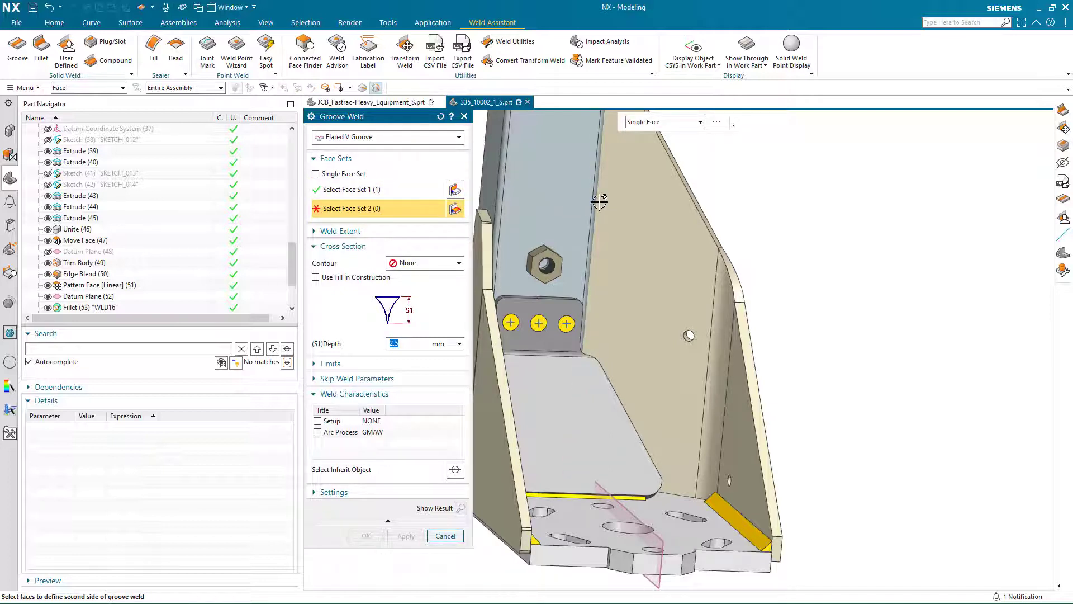
pyautogui.moveTo(599, 201); pyautogui.dragTo(584, 301, button='middle')
pyautogui.scroll(3, 641, 200)
pyautogui.click(677, 211)
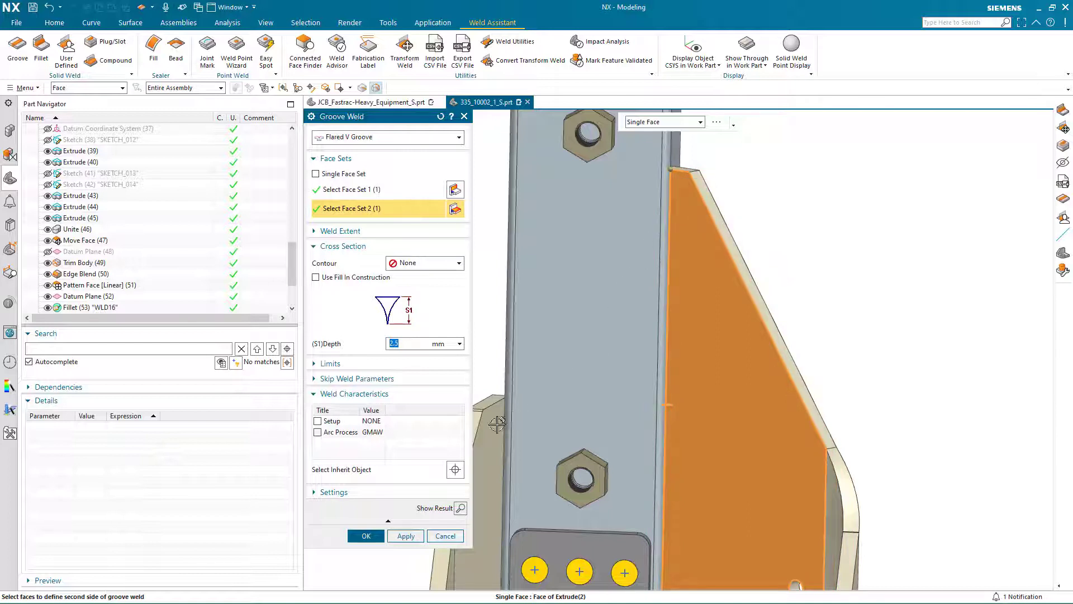
pyautogui.click(368, 535)
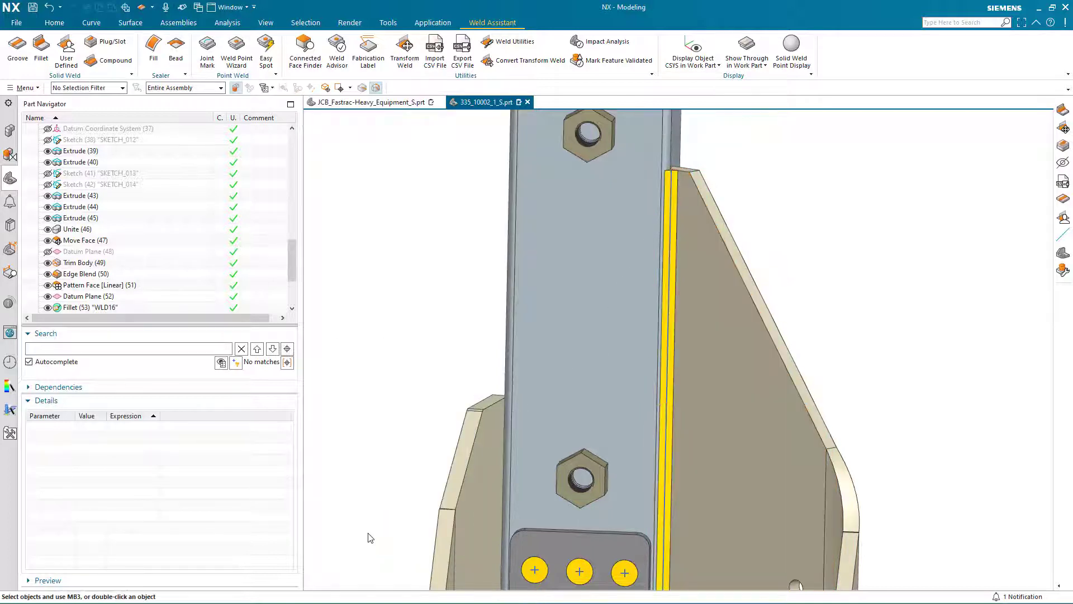
# - Create a fillet weld with 3 mm leg length between the tube's front face and all six sides of the lower hex nut
pyautogui.click(40, 53)
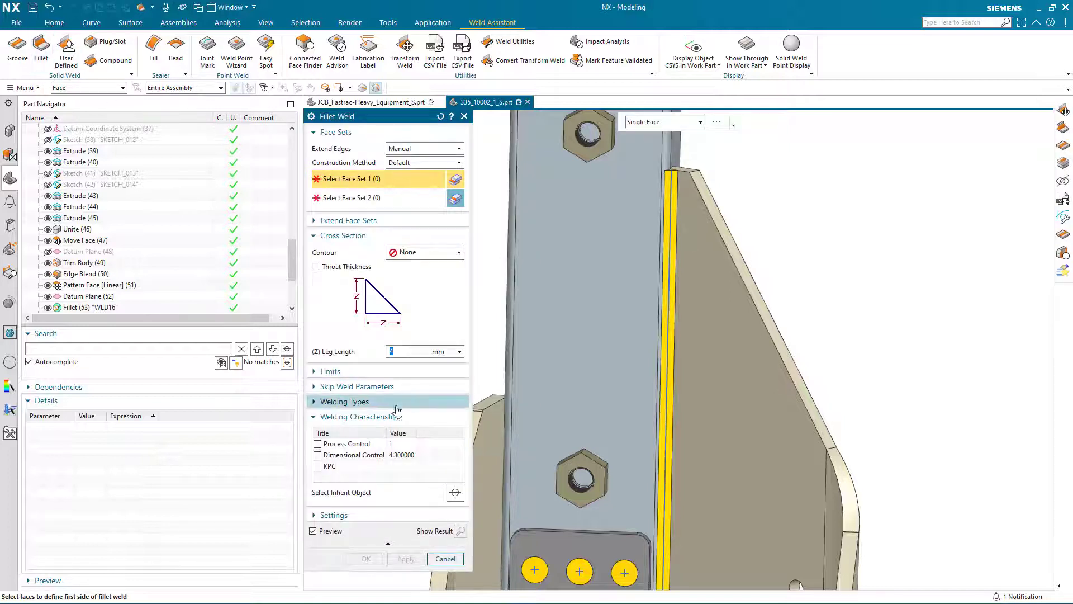
pyautogui.click(580, 387)
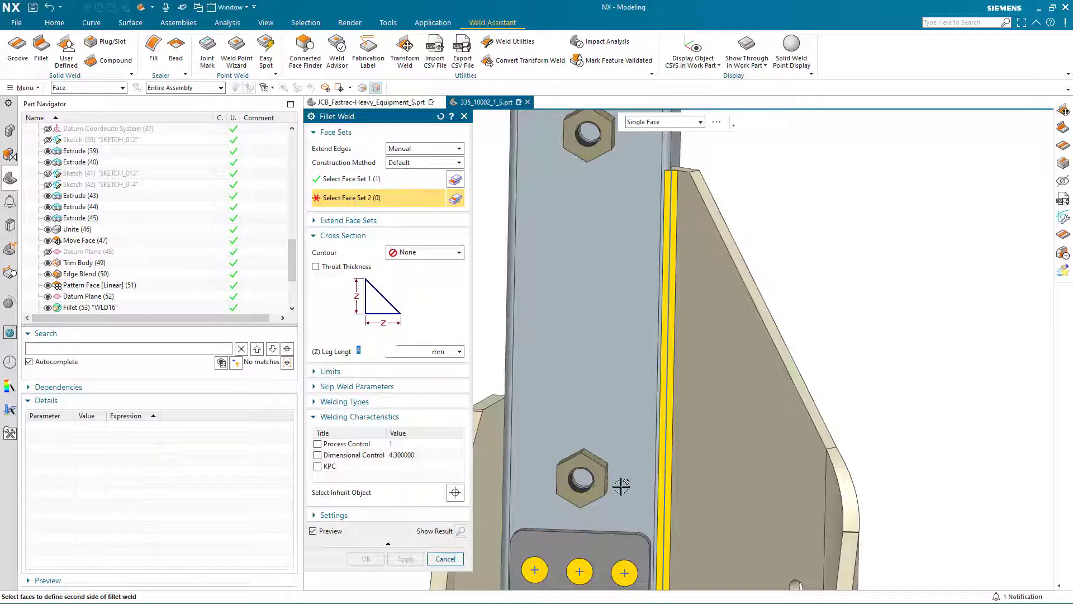
pyautogui.moveTo(618, 487); pyautogui.dragTo(647, 462, button='middle')
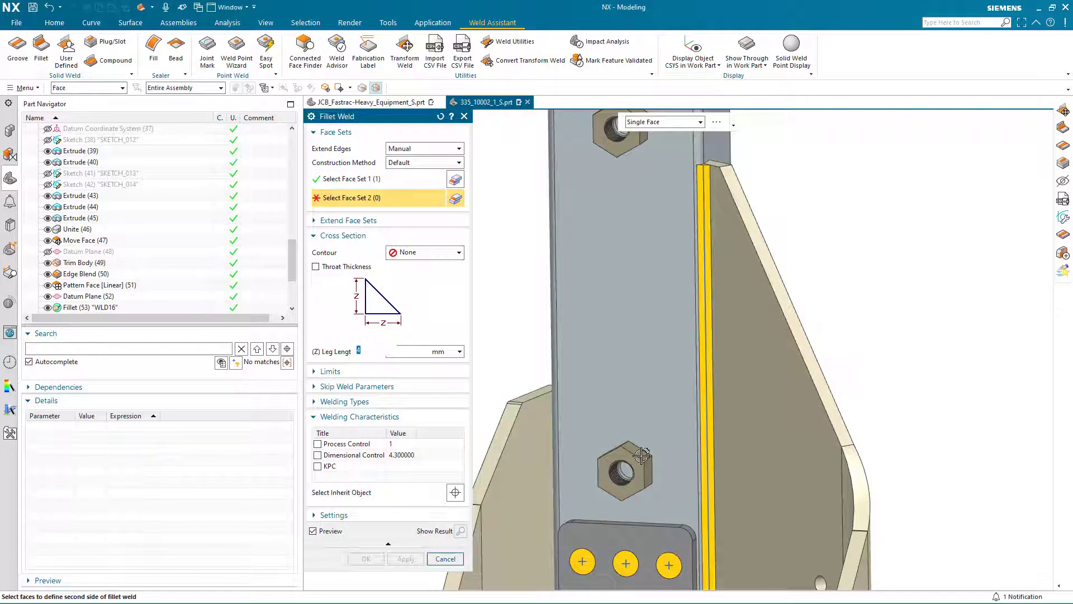
pyautogui.click(643, 457)
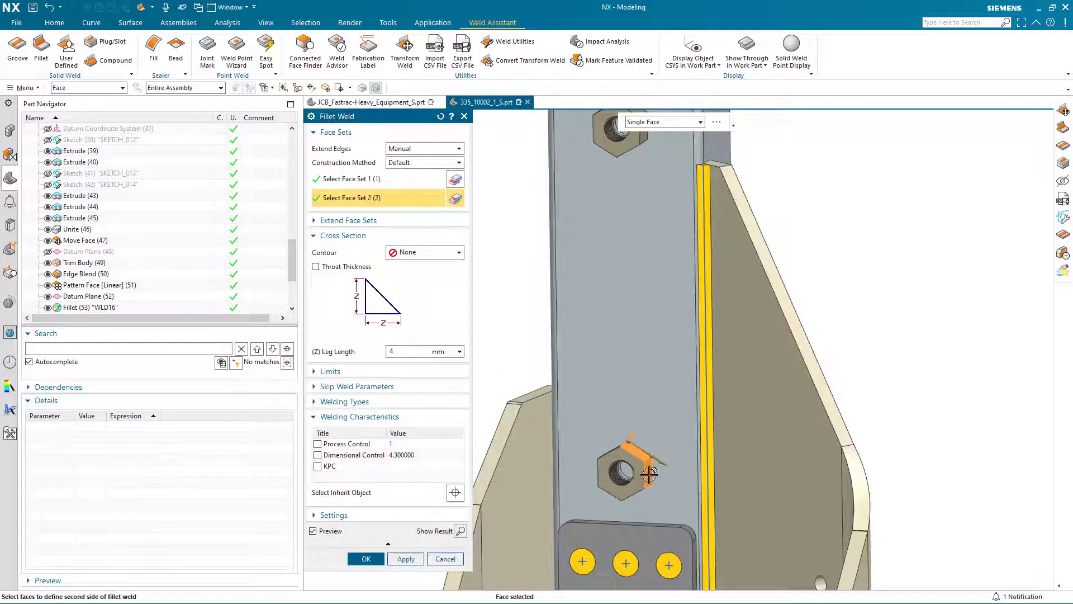
pyautogui.click(649, 473)
pyautogui.moveTo(648, 472); pyautogui.dragTo(643, 486, button='middle')
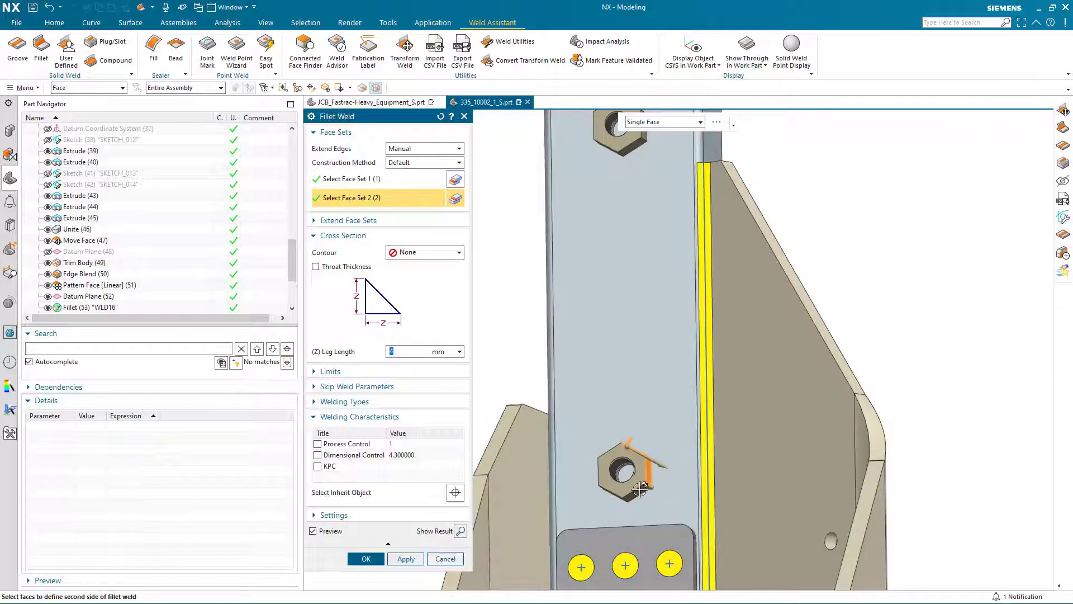
pyautogui.click(608, 494)
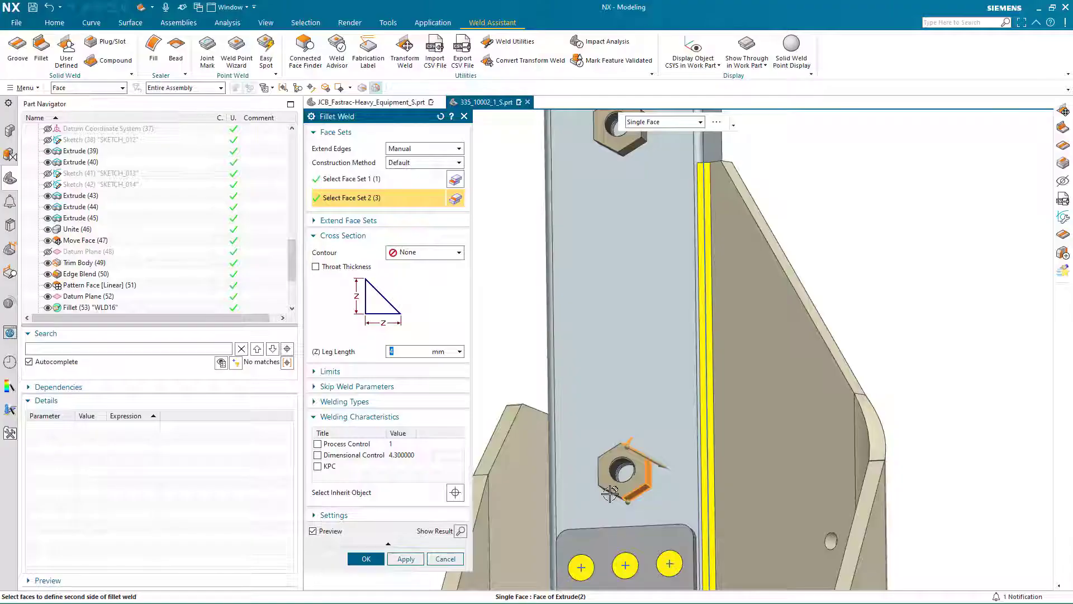
pyautogui.moveTo(609, 492); pyautogui.dragTo(638, 481, button='middle')
pyautogui.click(605, 476)
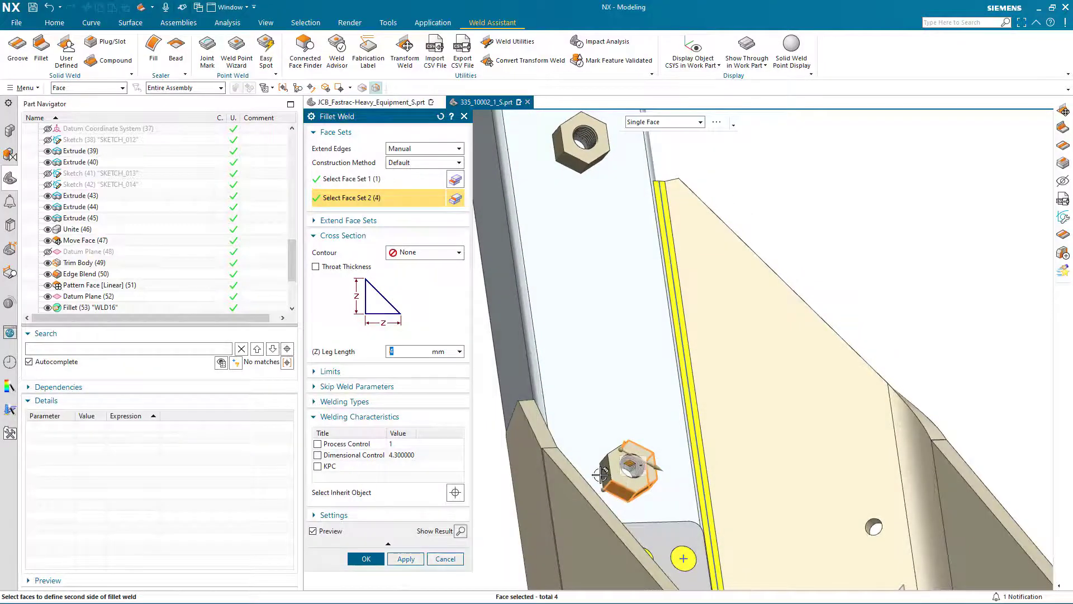
pyautogui.click(603, 475)
pyautogui.moveTo(605, 480); pyautogui.dragTo(614, 471, button='middle')
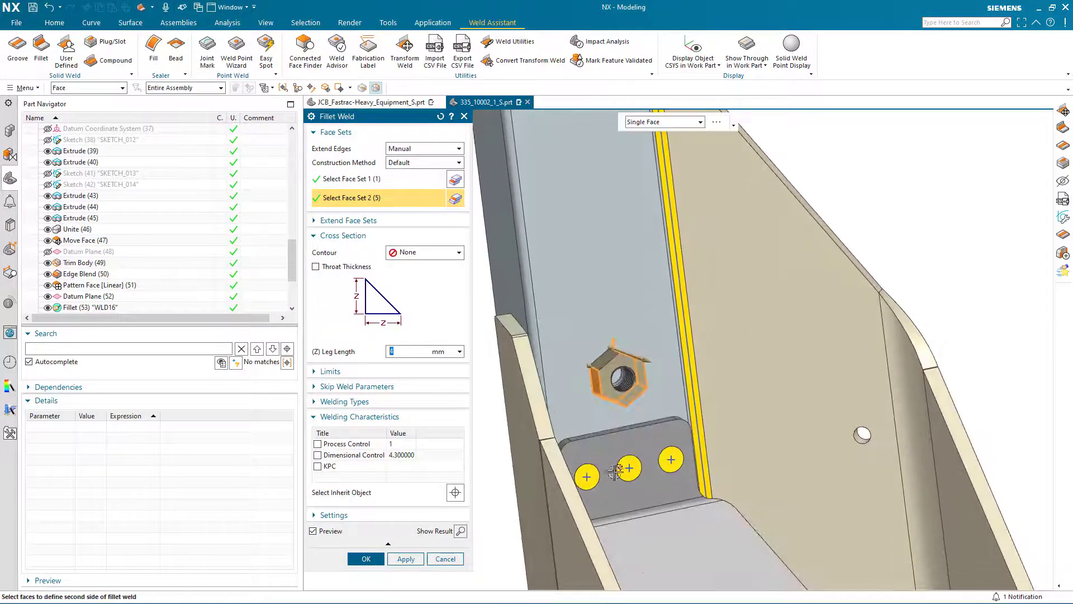
pyautogui.click(609, 364)
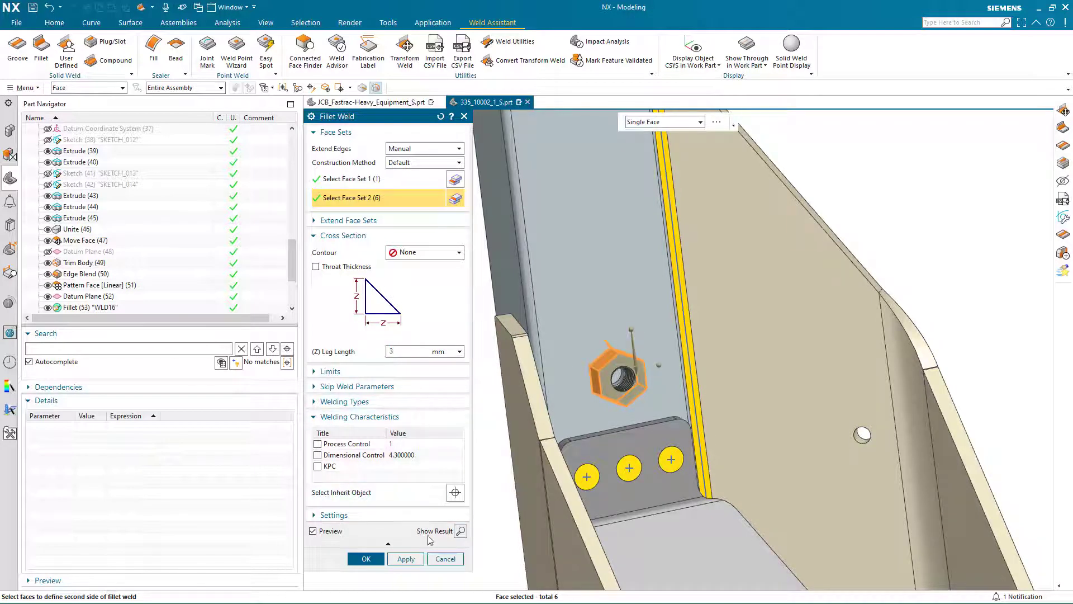
pyautogui.click(408, 558)
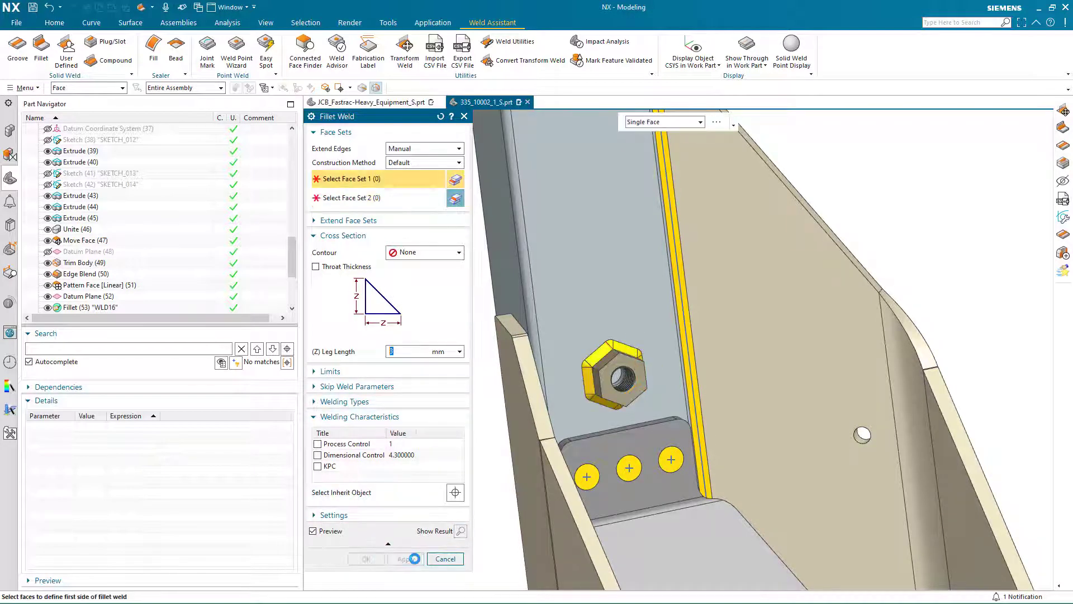
# - Create a 3 mm fillet weld between the tube's front face and all six sides of the upper hex nut
pyautogui.keyDown('shift'); pyautogui.moveTo(624, 275); pyautogui.dragTo(638, 482, button='middle'); pyautogui.keyUp('shift')
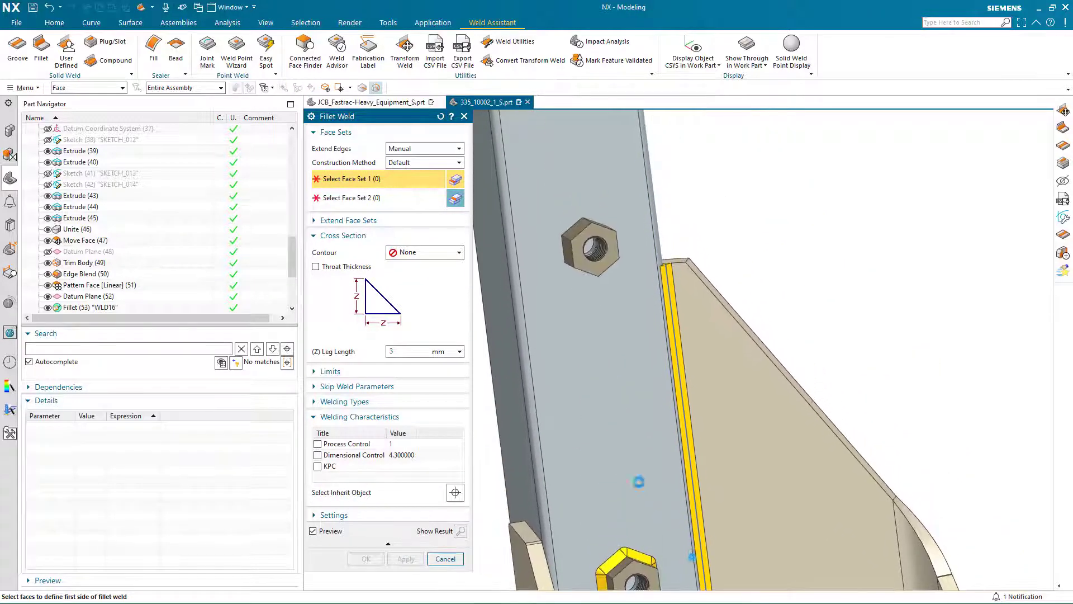
pyautogui.click(578, 195)
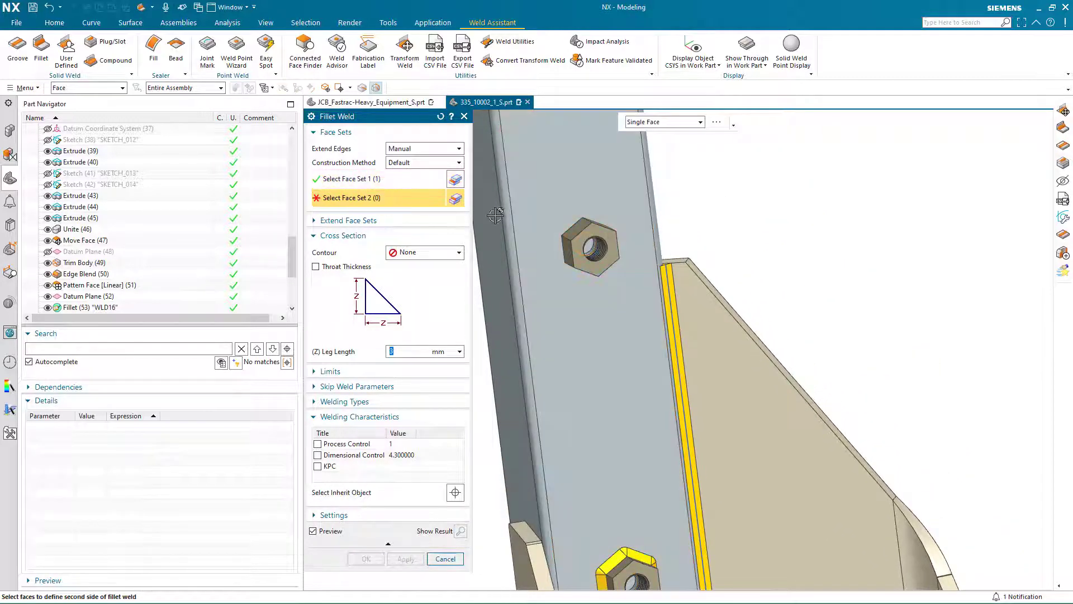
pyautogui.click(577, 226)
pyautogui.click(568, 251)
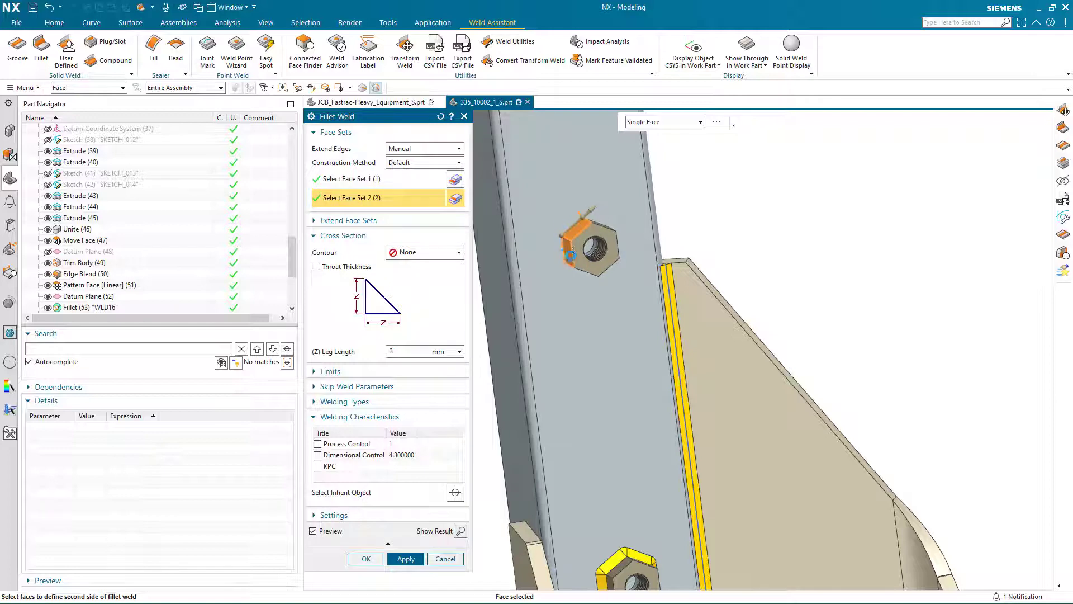
pyautogui.moveTo(585, 270); pyautogui.dragTo(617, 336, button='middle')
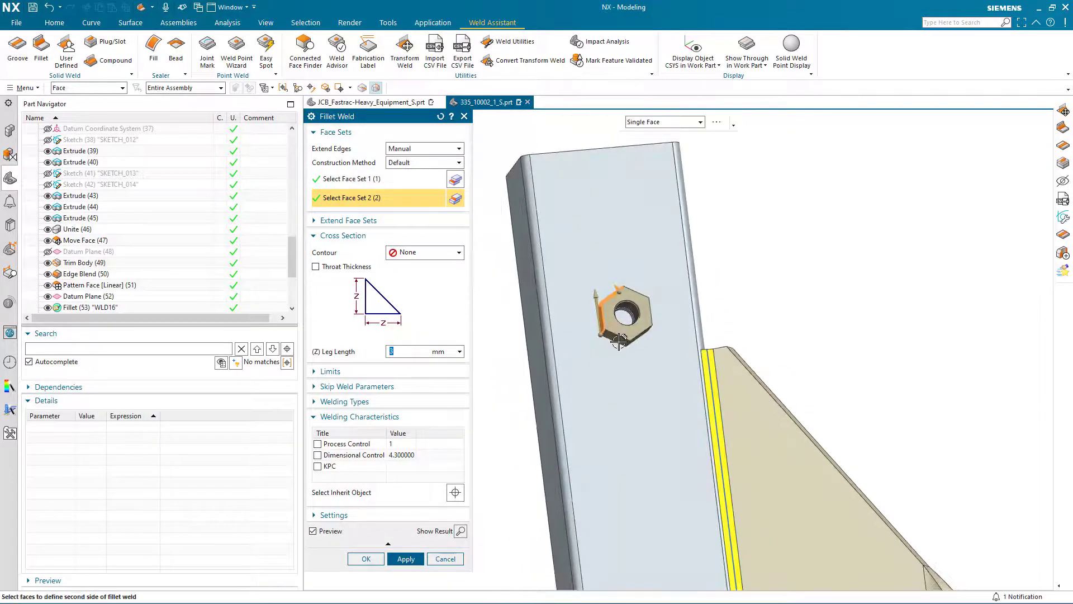
pyautogui.click(637, 338)
pyautogui.keyDown('shift'); pyautogui.click(637, 338); pyautogui.keyUp('shift')
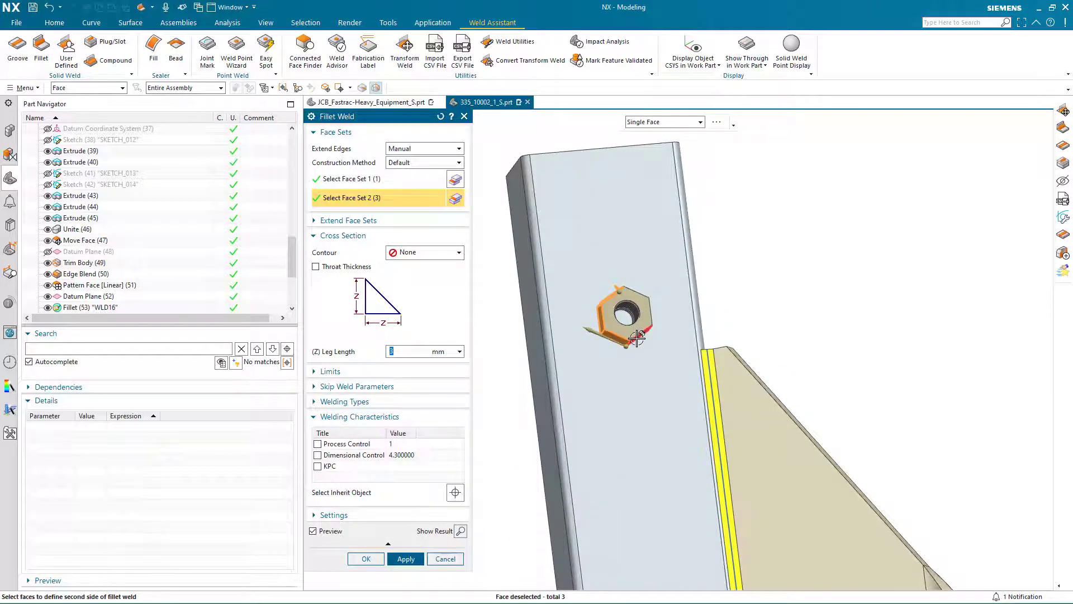
pyautogui.moveTo(595, 351); pyautogui.dragTo(817, 232, button='middle')
pyautogui.click(828, 228)
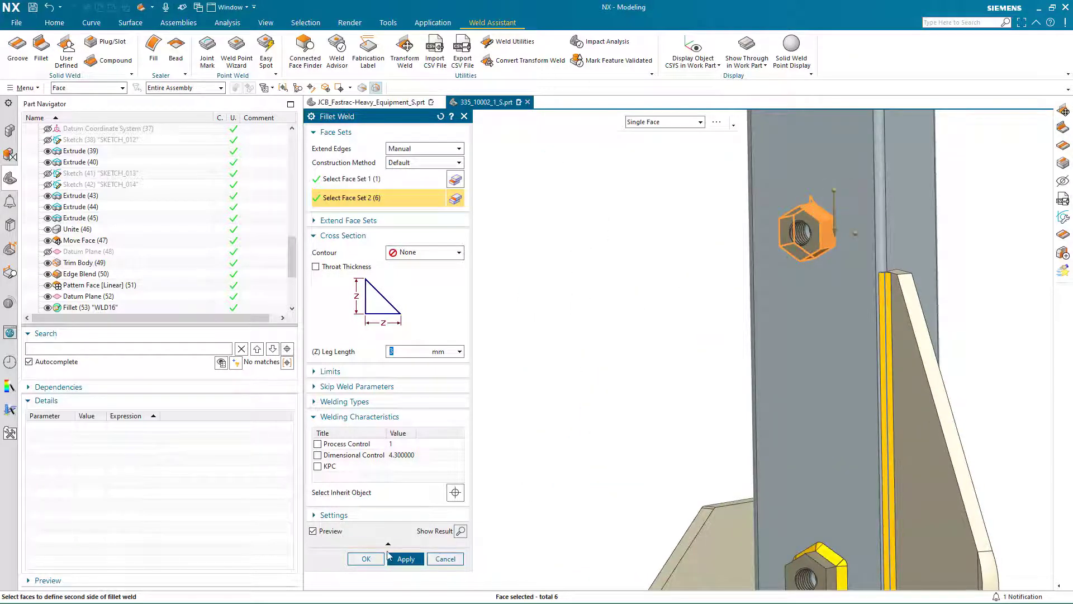
pyautogui.click(390, 555)
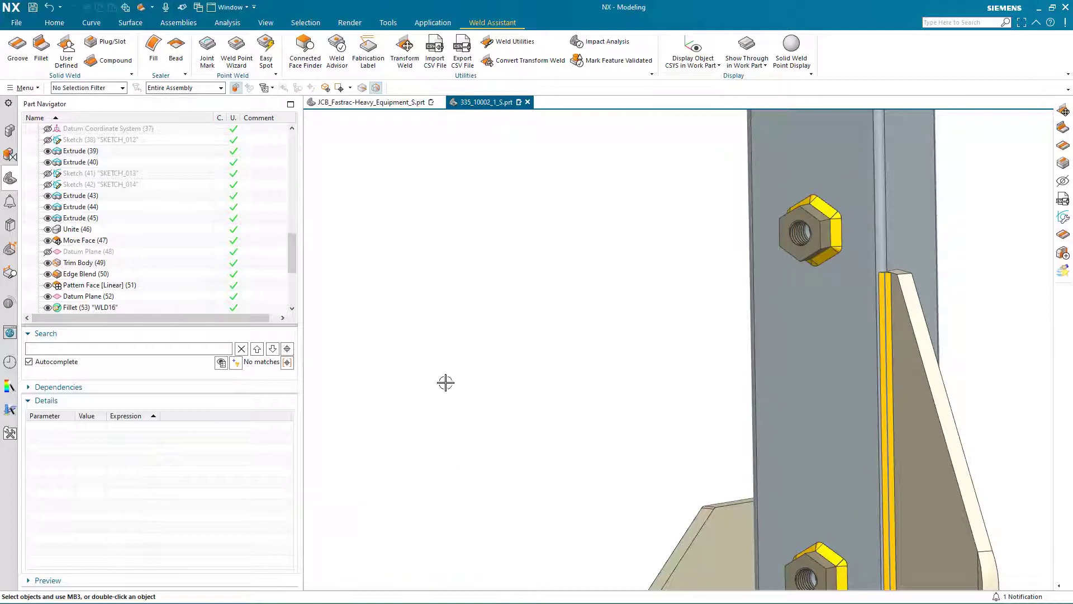
# - Set up a weld data export to the Information Window, limiting selection to Welding Objects, with the whole bracket in view
pyautogui.rightClick(425, 244)
pyautogui.click(445, 266)
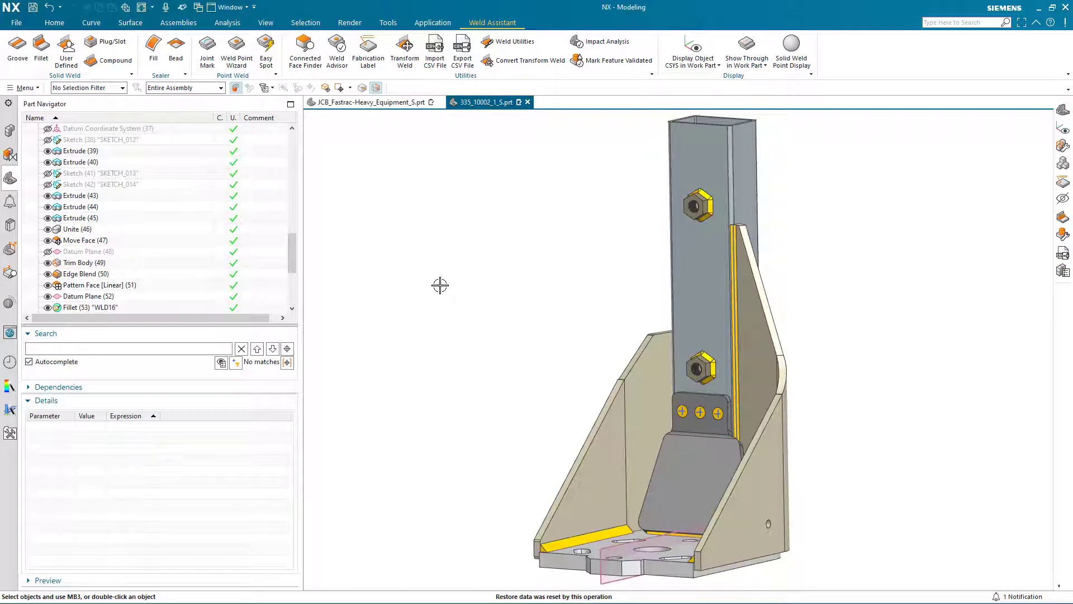
pyautogui.click(463, 51)
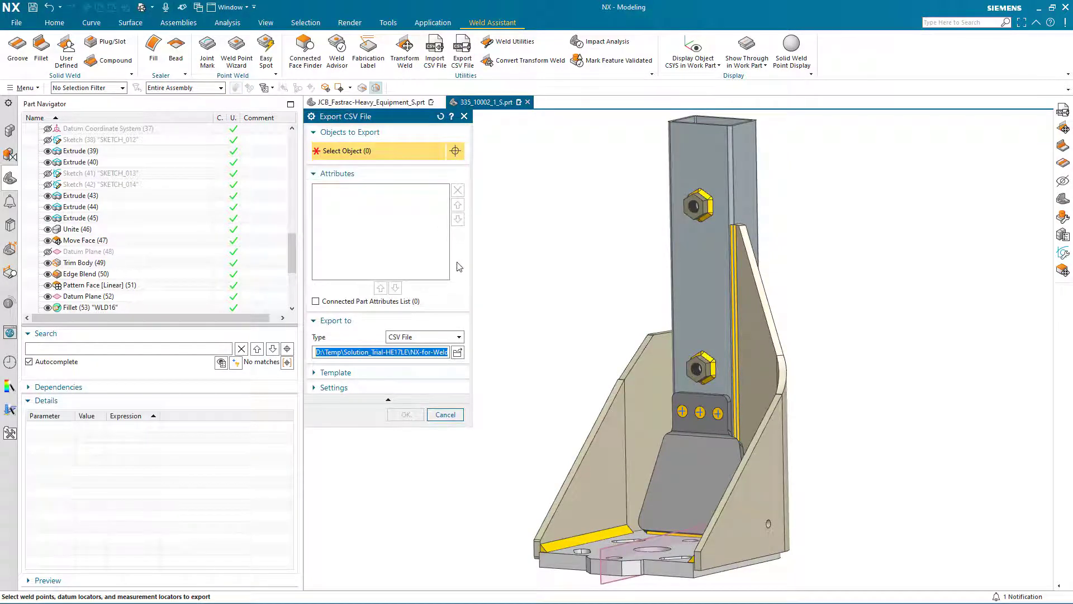
pyautogui.click(459, 337)
pyautogui.click(440, 352)
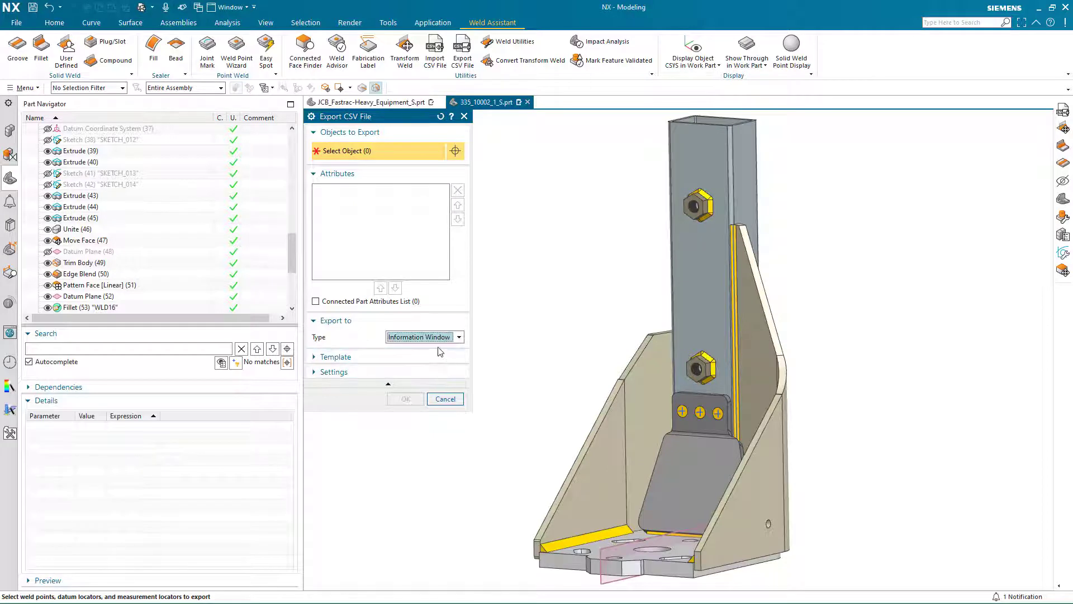
pyautogui.click(122, 88)
pyautogui.click(114, 147)
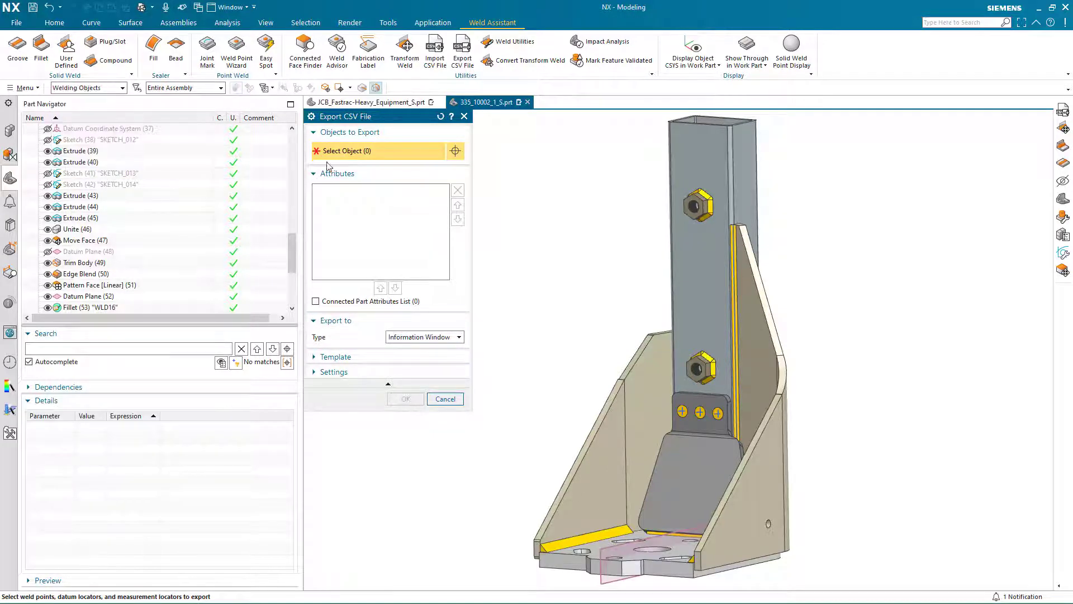
# - Export the attributes of all the bracket's welds, read the report through to its end and close it
pyautogui.moveTo(488, 118); pyautogui.dragTo(850, 583)
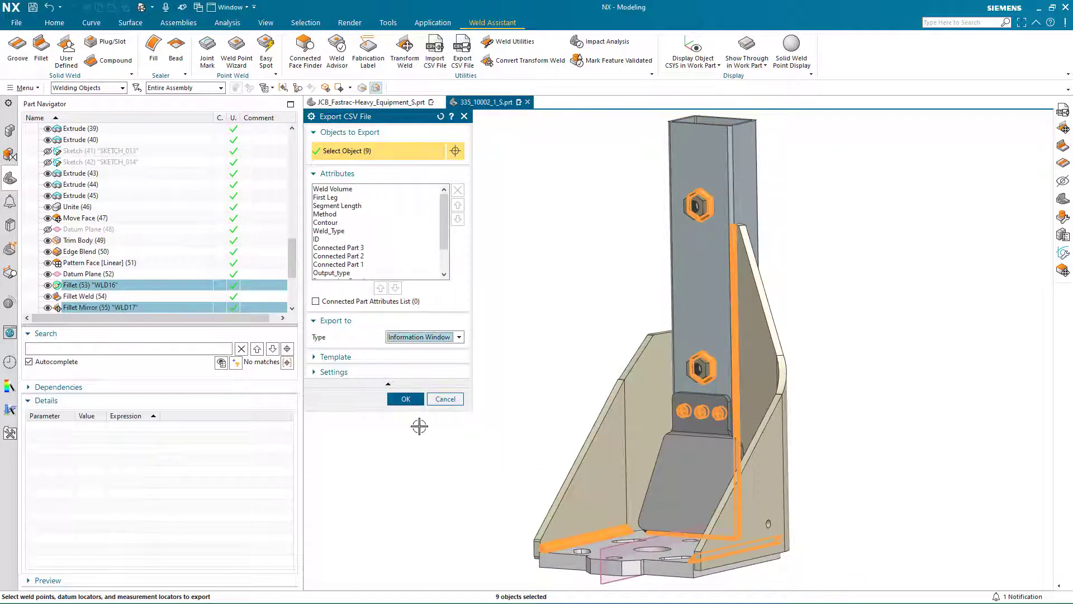
pyautogui.click(406, 399)
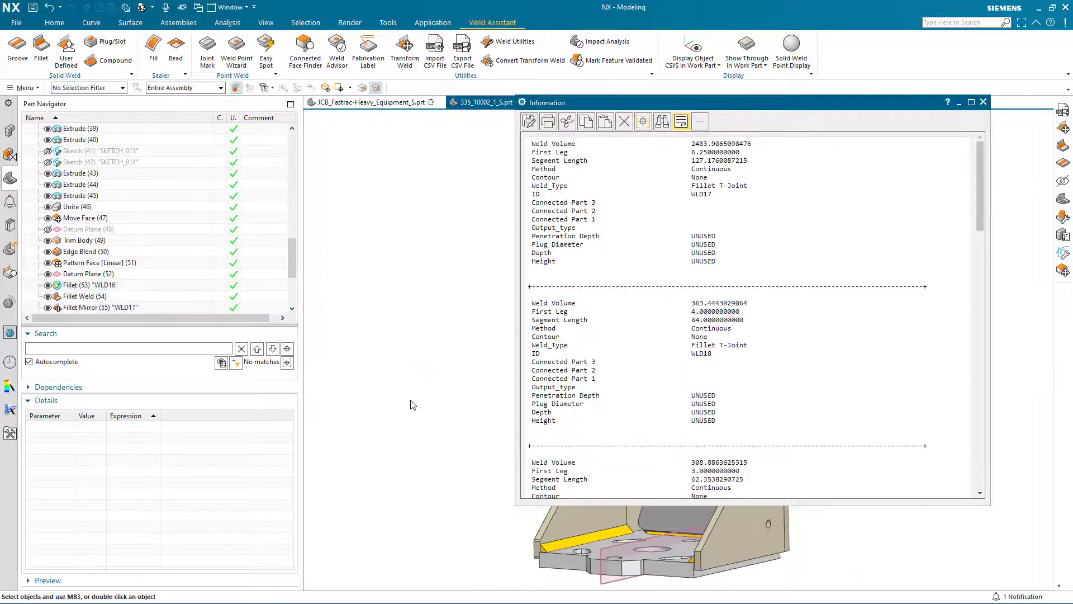
pyautogui.moveTo(977, 222); pyautogui.dragTo(978, 487)
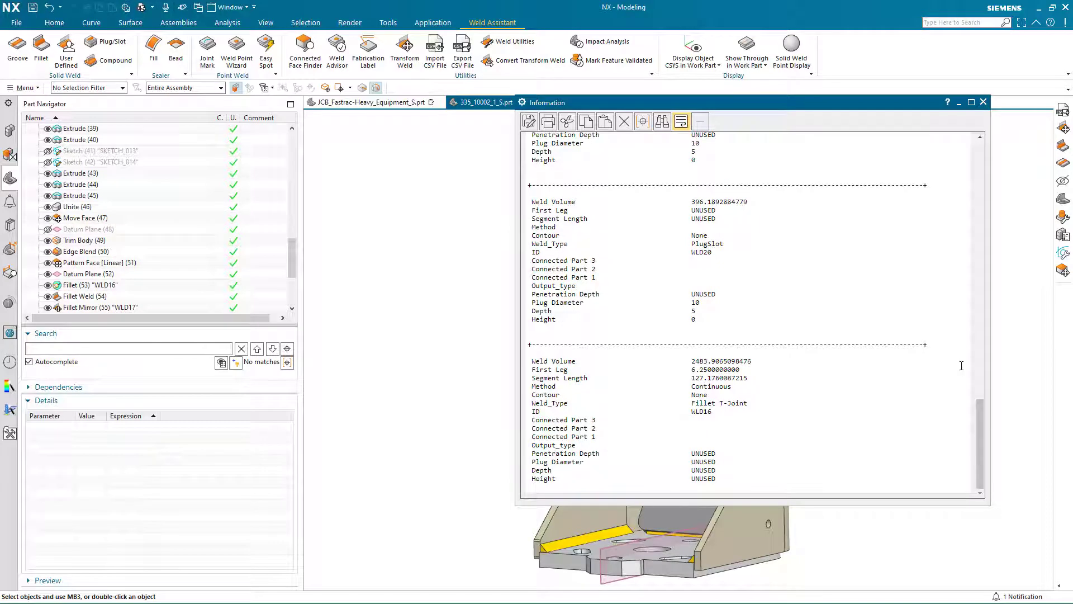
pyautogui.click(984, 102)
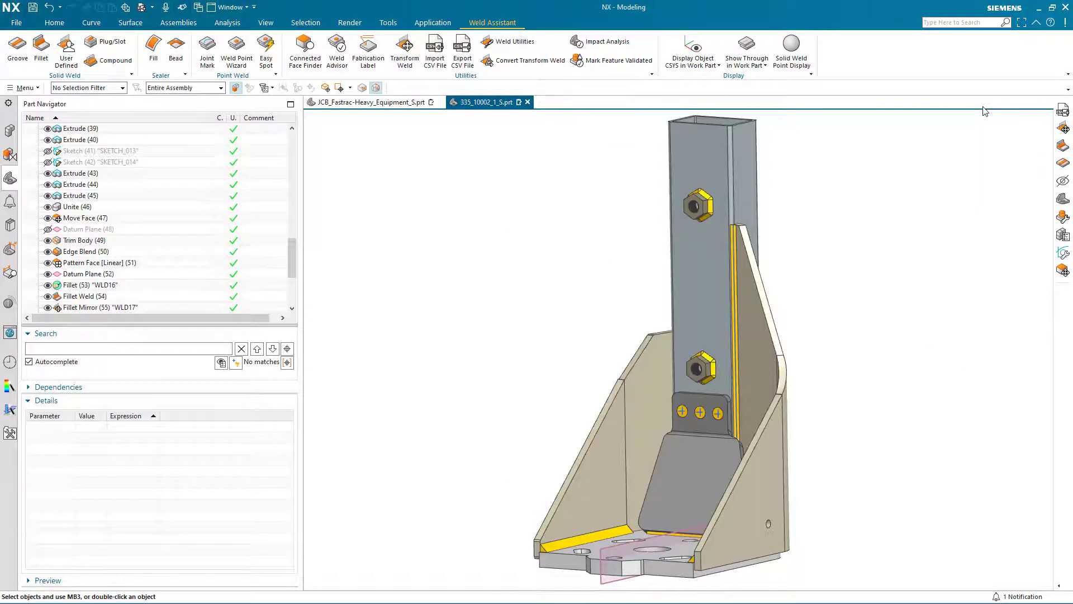